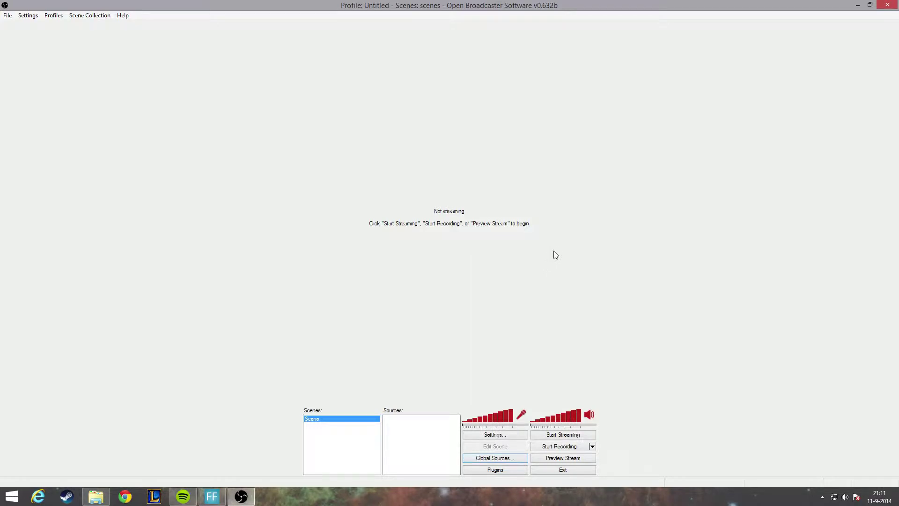
# - Start the preview and create a global image source Background showing the blue Mario wallpaper
pyautogui.click(566, 459)
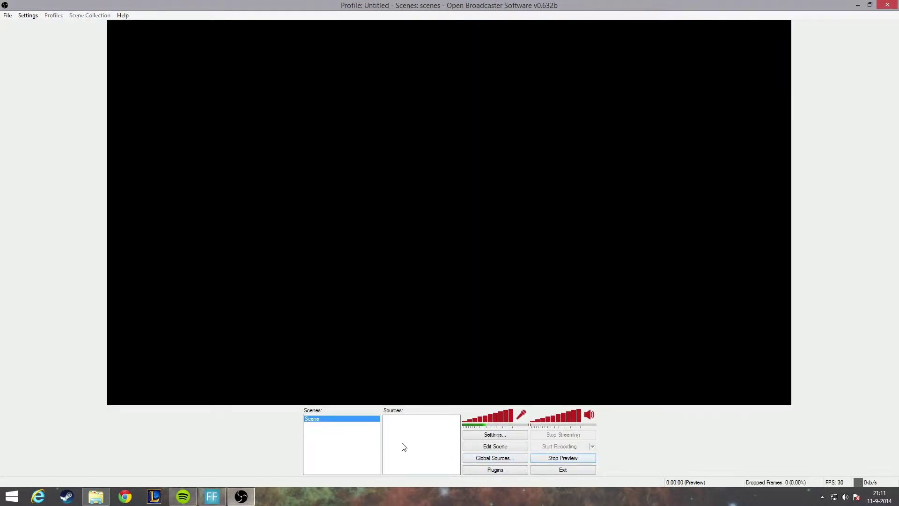
pyautogui.click(489, 459)
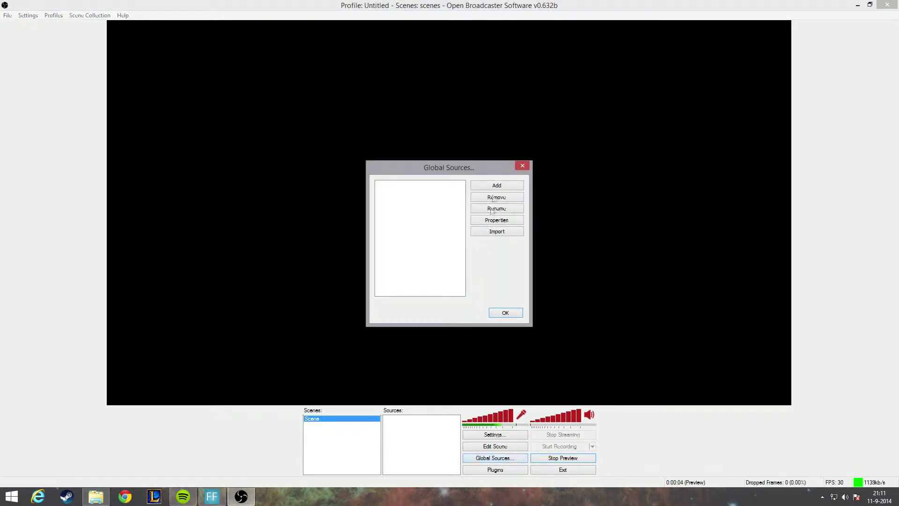
pyautogui.click(493, 186)
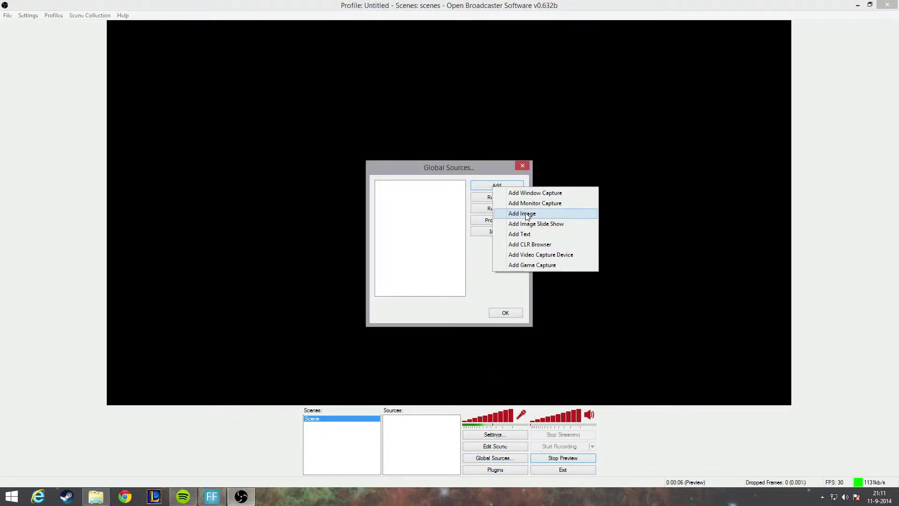
pyautogui.click(526, 213)
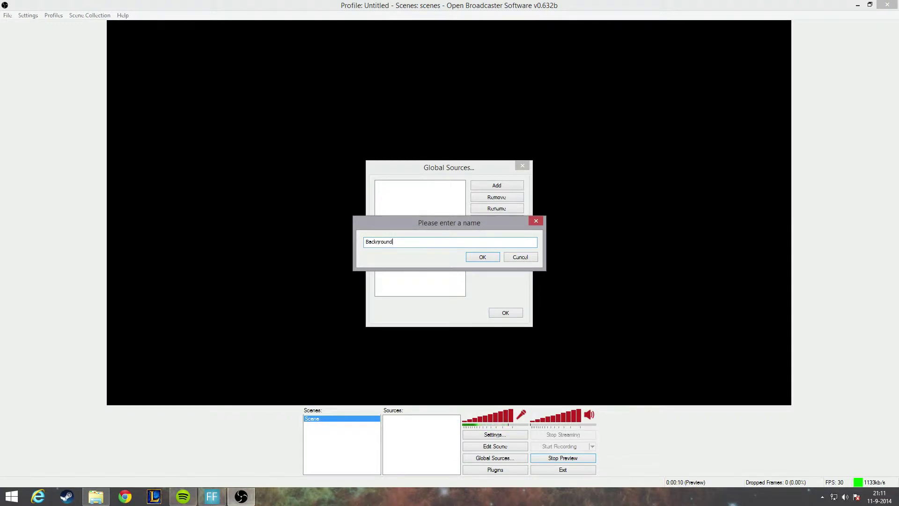
pyautogui.click(474, 261)
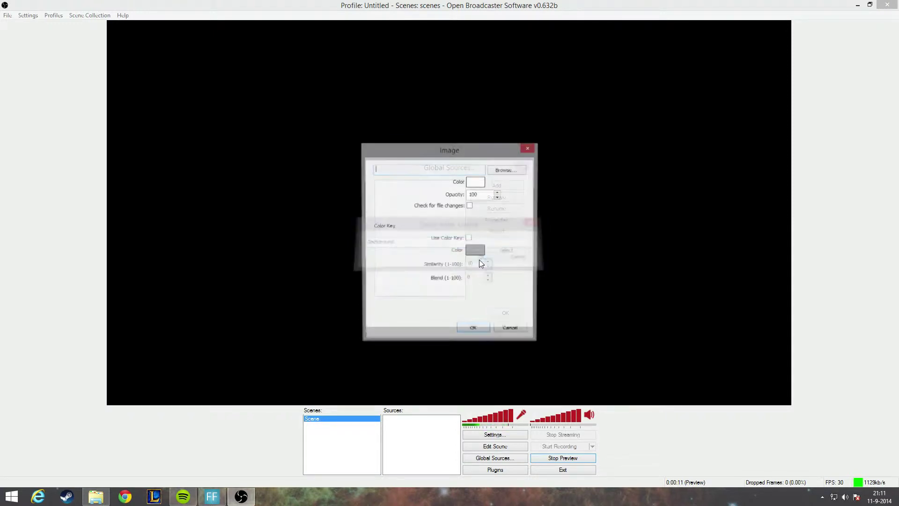
pyautogui.click(516, 168)
pyautogui.doubleClick(652, 295)
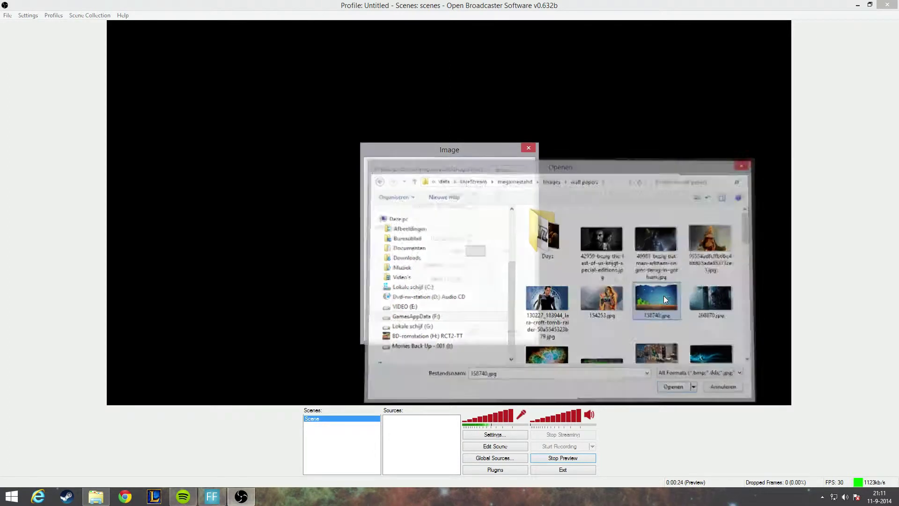
pyautogui.click(474, 330)
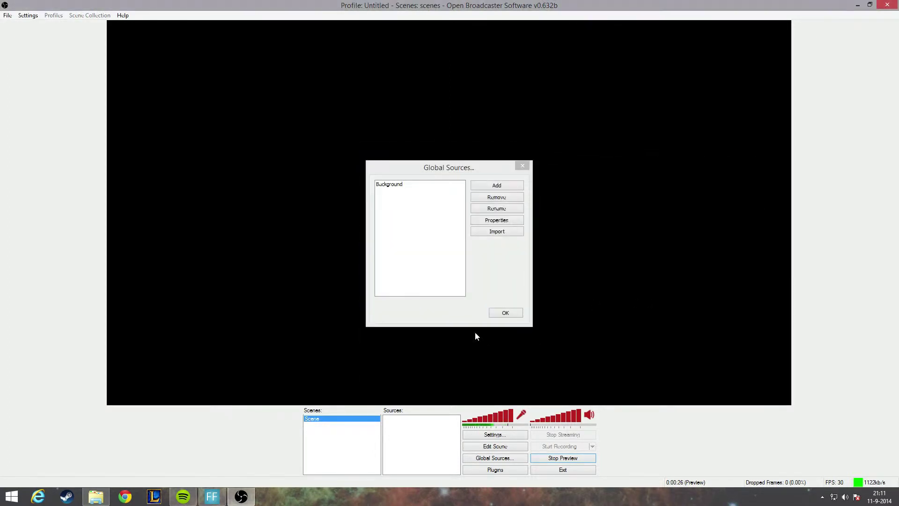
pyautogui.click(505, 314)
# - Add the Background global source to the scene's Sources list
pyautogui.rightClick(418, 436)
pyautogui.moveTo(461, 442)
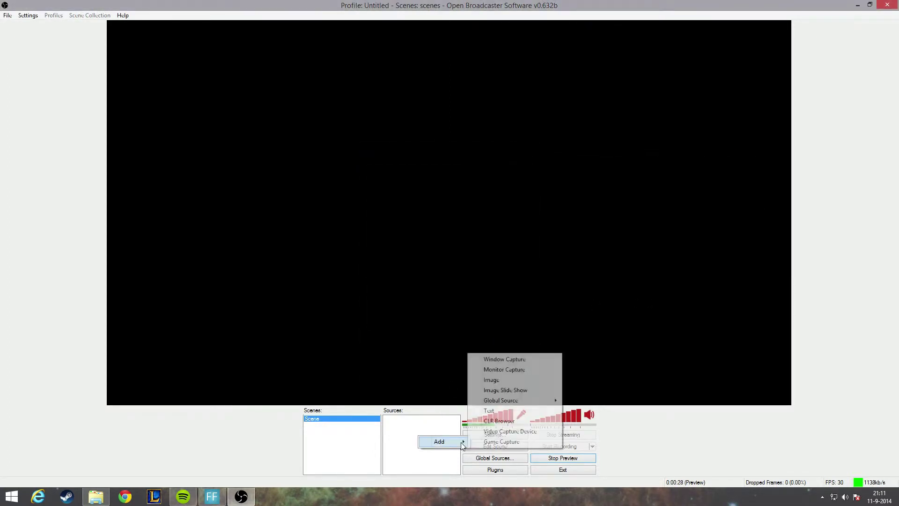
pyautogui.moveTo(528, 400)
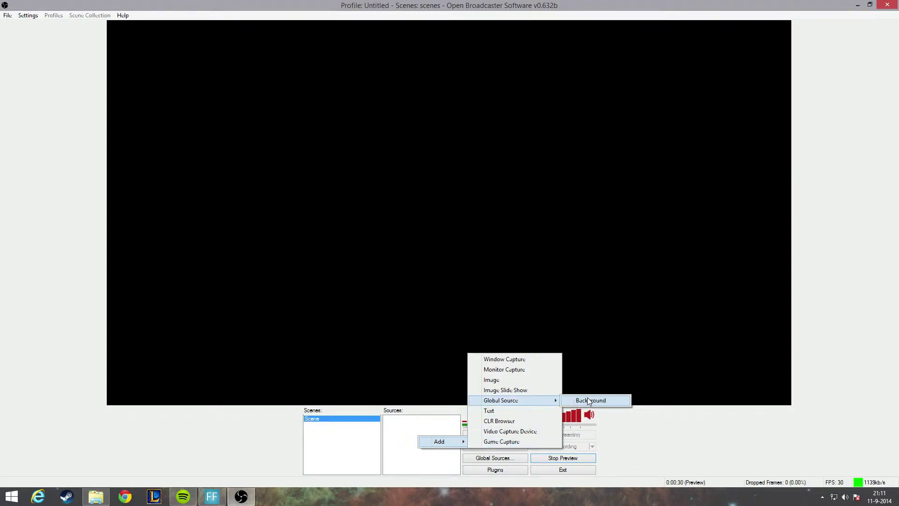
pyautogui.click(590, 400)
pyautogui.click(489, 260)
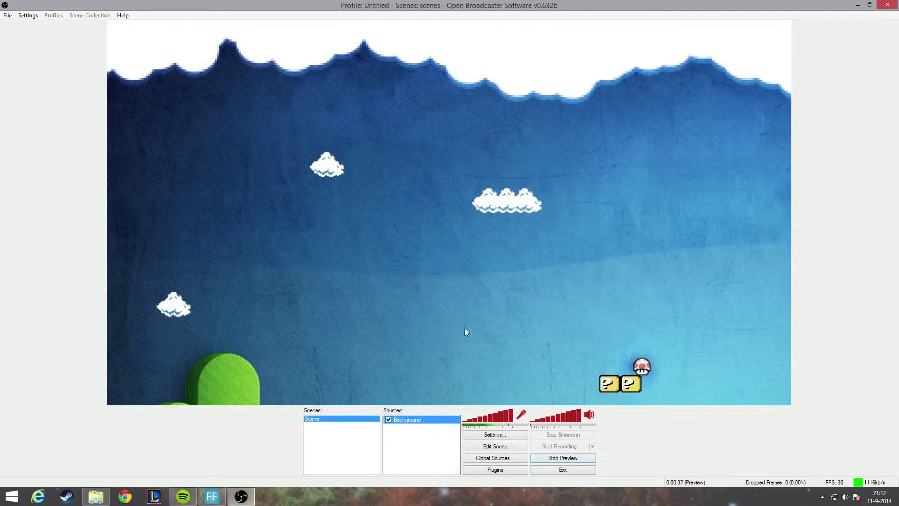
# - Turn on scene editing and drag the Background wallpaper's corner until it covers the whole preview
pyautogui.click(487, 448)
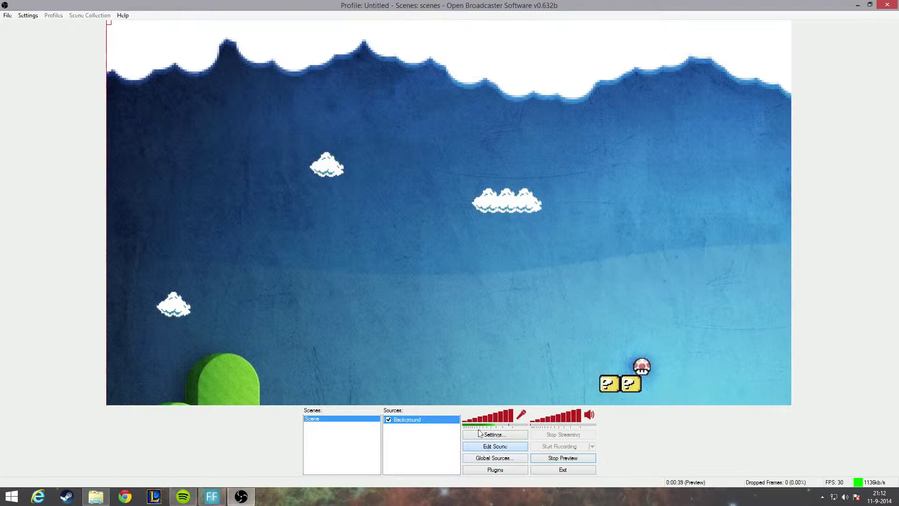
pyautogui.moveTo(107, 21); pyautogui.dragTo(257, 85)
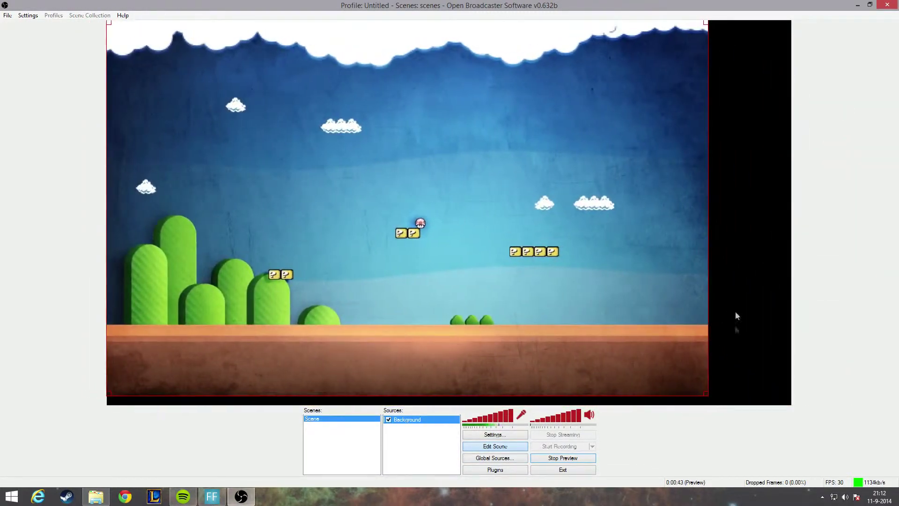
pyautogui.moveTo(705, 393); pyautogui.dragTo(791, 428)
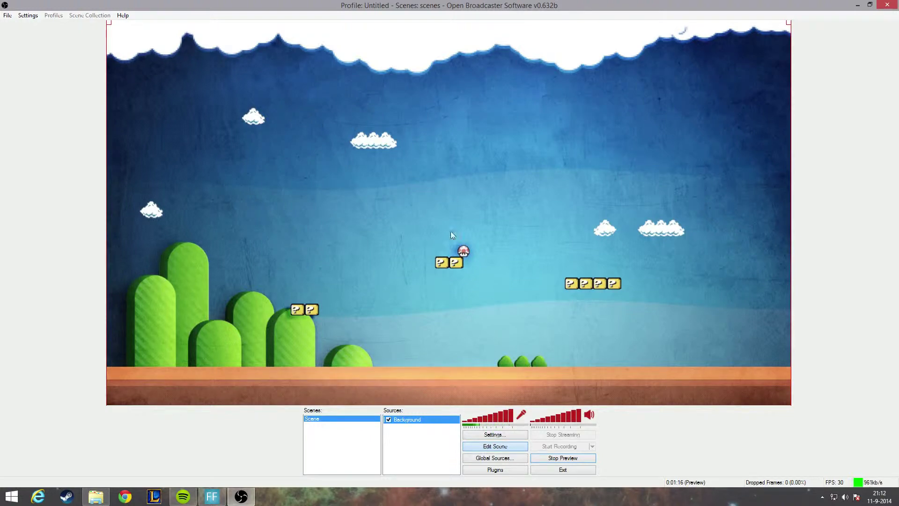
pyautogui.click(492, 459)
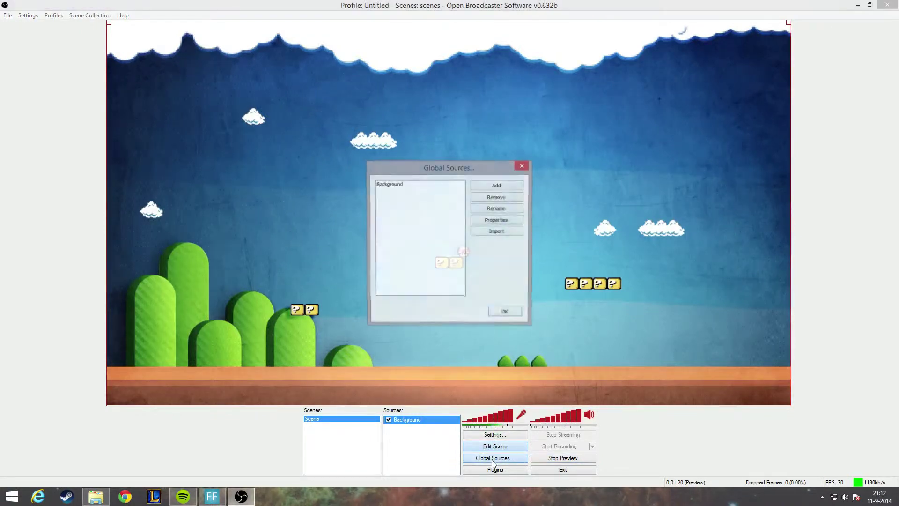
# - Create a new CLR Browser global source for the realistic clouds page
pyautogui.click(496, 186)
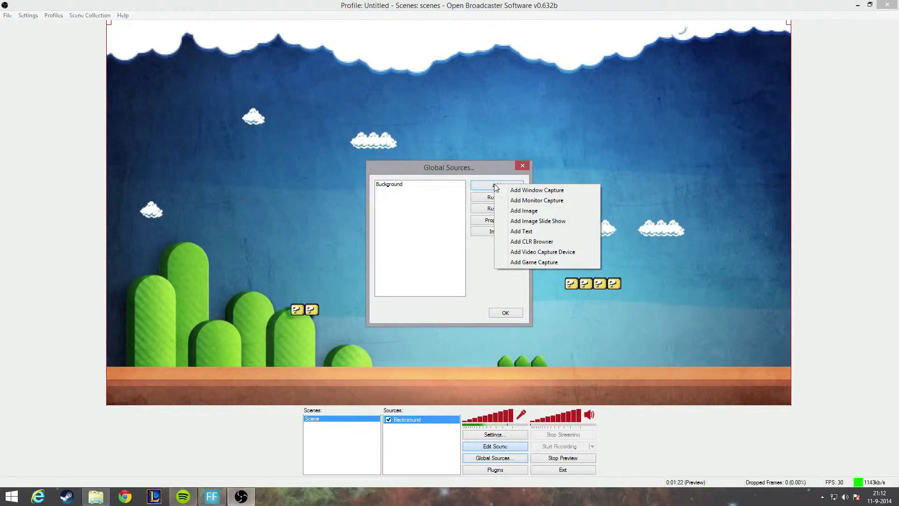
pyautogui.click(541, 242)
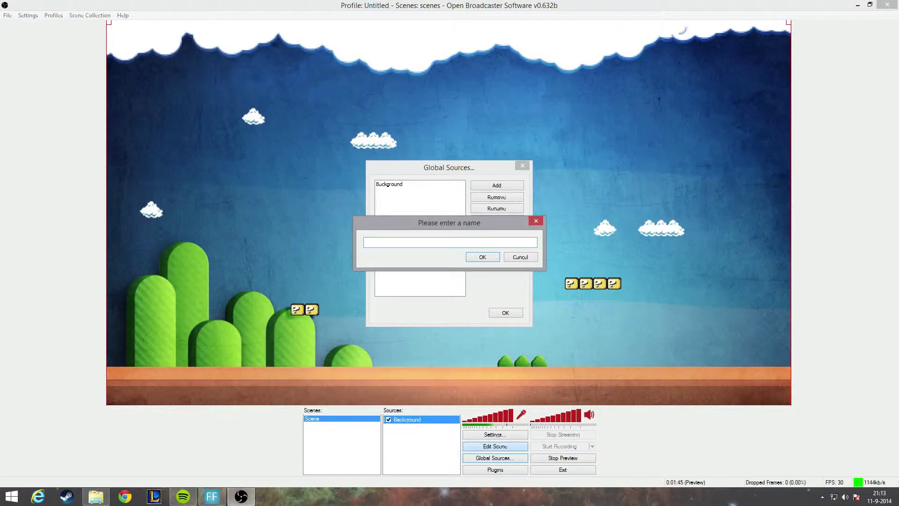
pyautogui.write('REWebsite')
pyautogui.click(482, 257)
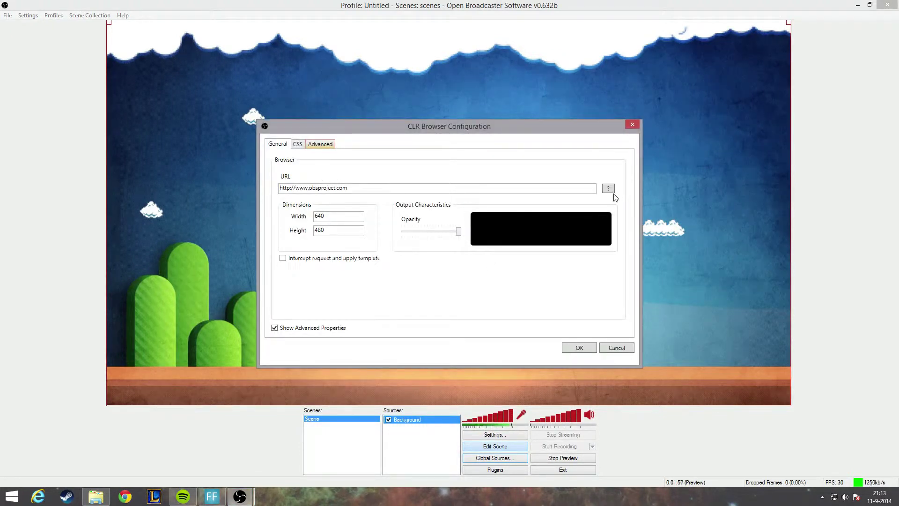
pyautogui.moveTo(378, 187); pyautogui.dragTo(271, 182)
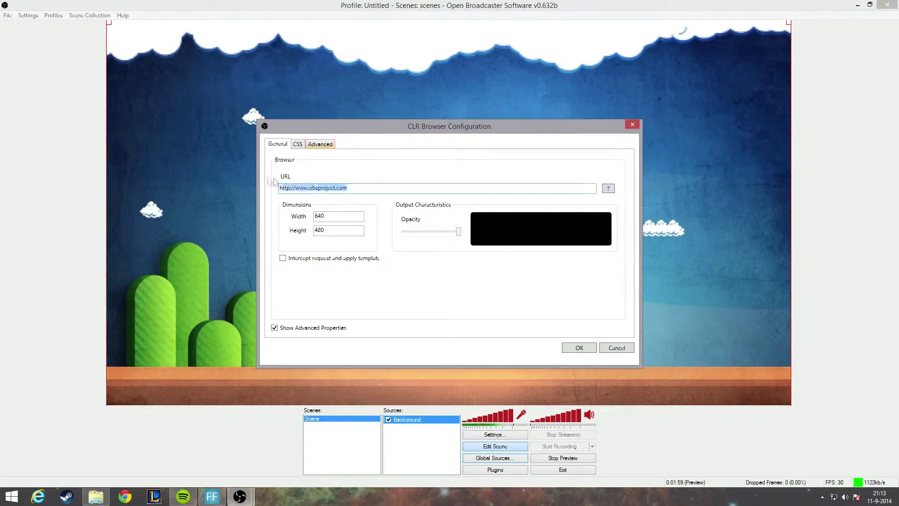
pyautogui.click(348, 188)
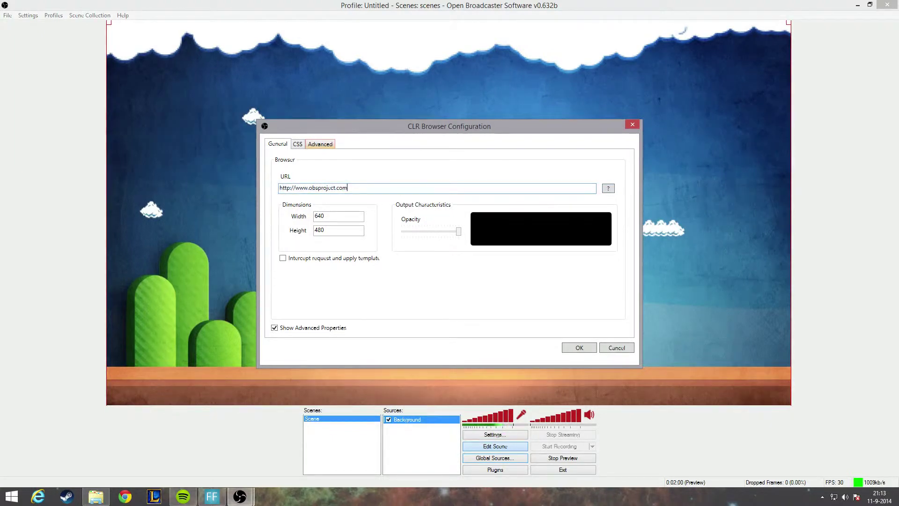
# - Load browser-sources\clouds-moon-realistic\index.html as the browser page
pyautogui.click(608, 188)
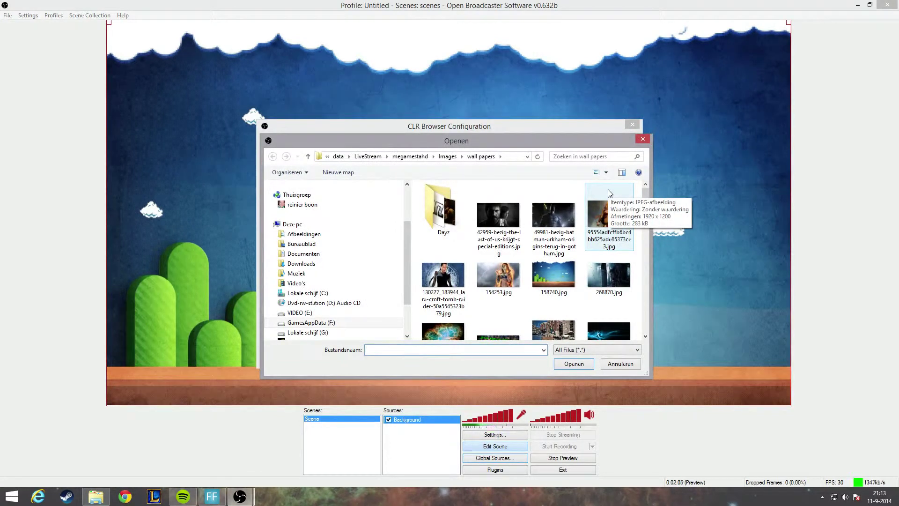
pyautogui.click(453, 162)
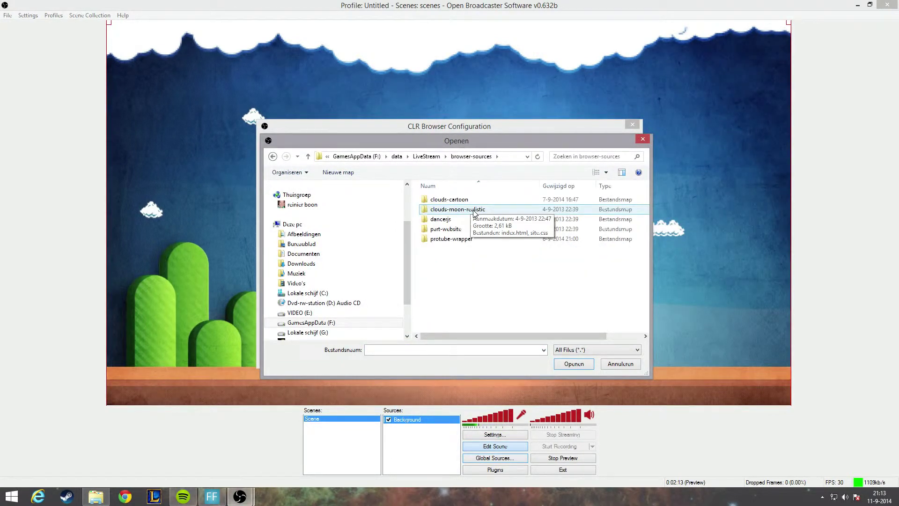
pyautogui.doubleClick(473, 211)
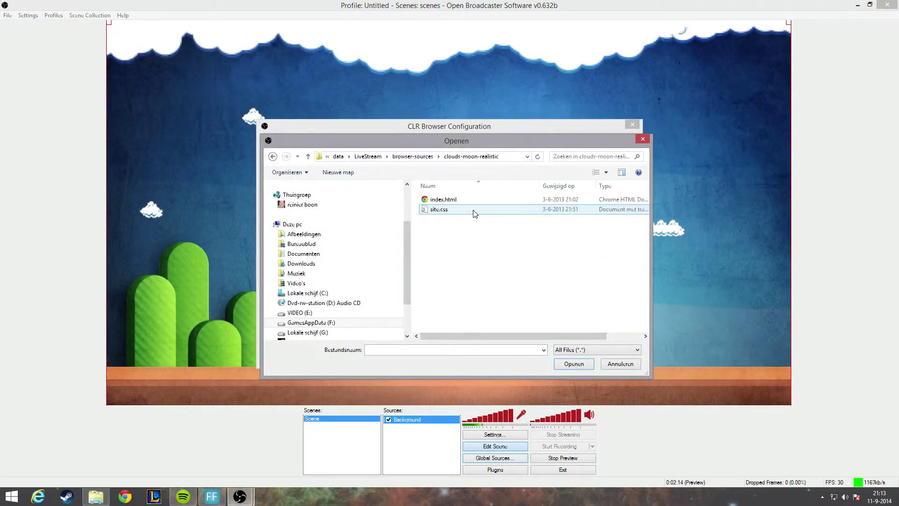
pyautogui.doubleClick(443, 200)
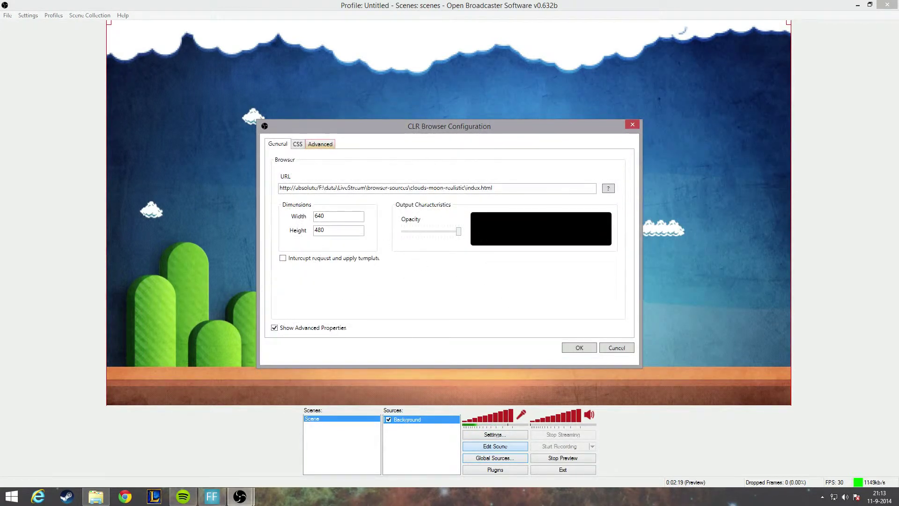
# - Set the browser page to 1280 by 720 and confirm the source
pyautogui.press('Tab')
pyautogui.write('1')
pyautogui.press('Tab')
pyautogui.write('720')
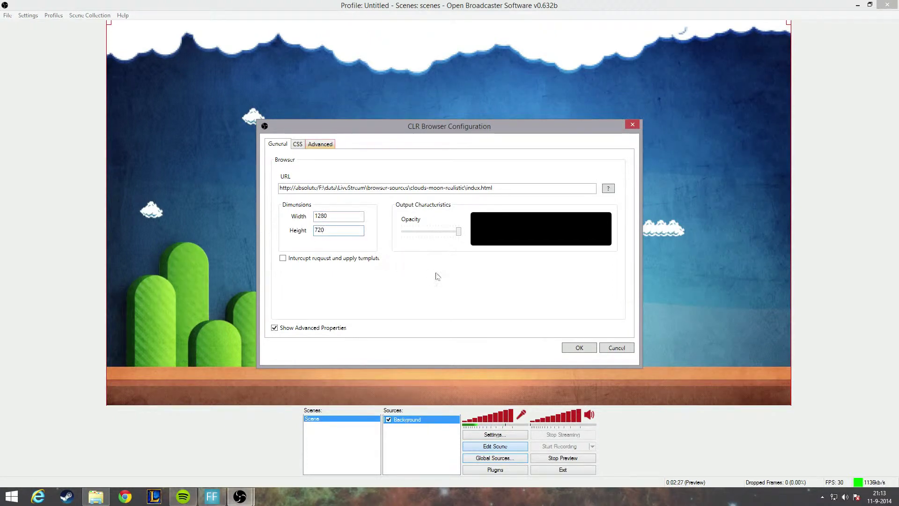
pyautogui.click(579, 347)
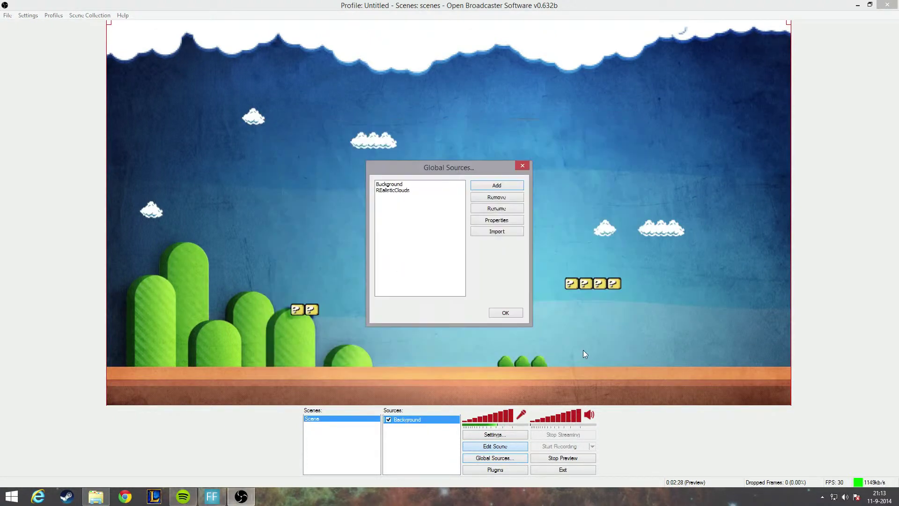
pyautogui.click(506, 313)
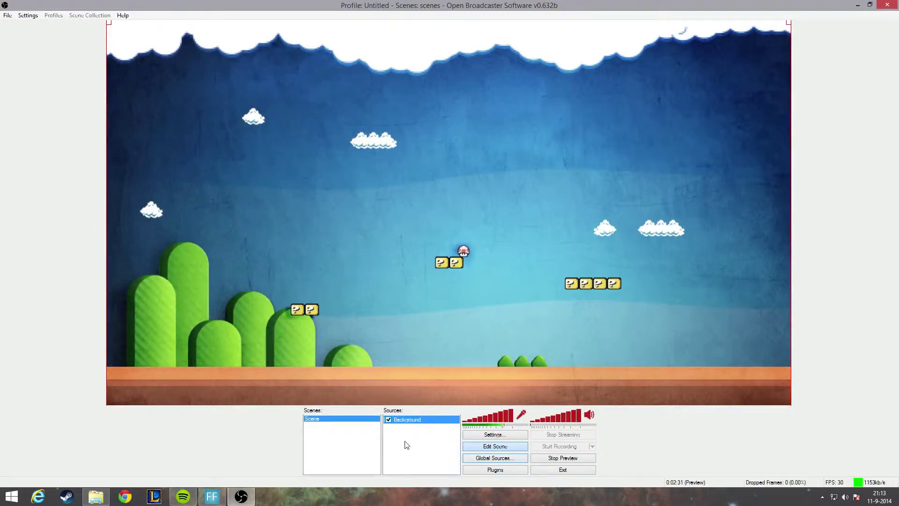
# - Place the REalisticClouds global source into the scene over the wallpaper
pyautogui.rightClick(405, 441)
pyautogui.moveTo(445, 447)
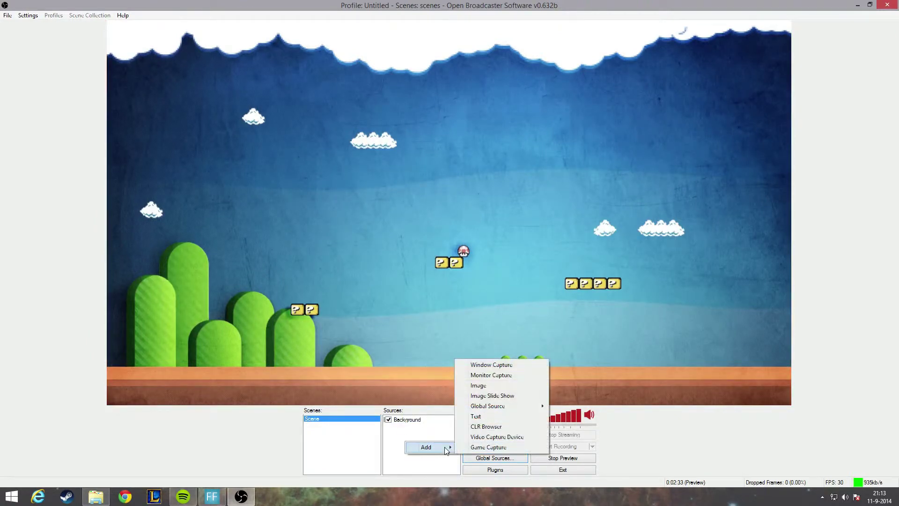
pyautogui.moveTo(516, 406)
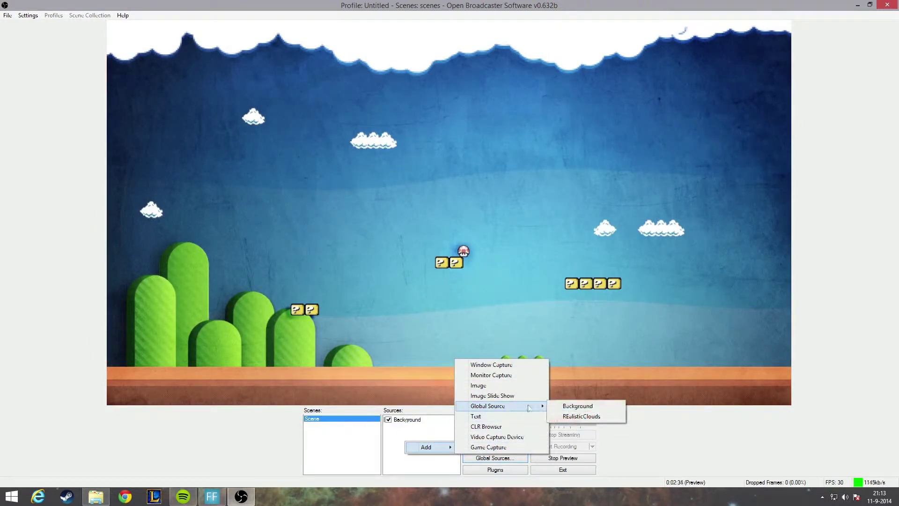
pyautogui.click(580, 416)
pyautogui.click(478, 254)
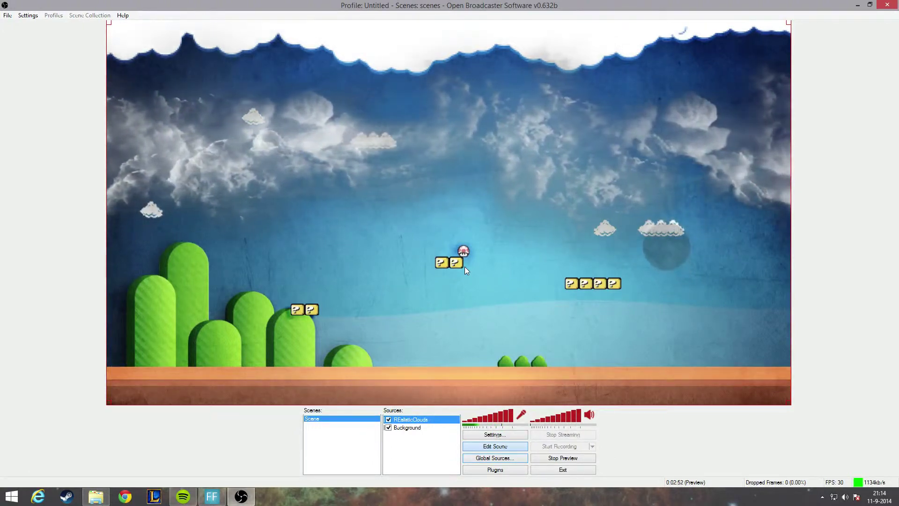
pyautogui.click(490, 459)
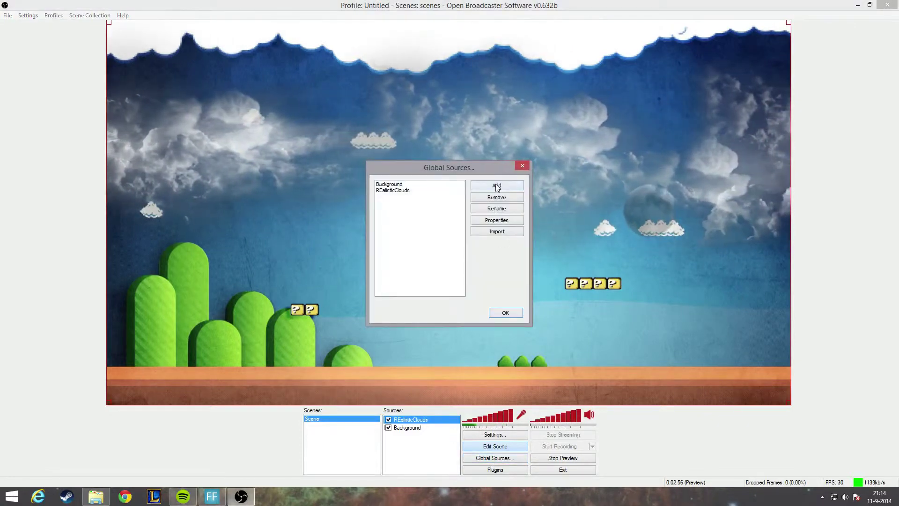
# - Create a Video Capture global source named Webcam using the Logitech HD Pro Webcam C920
pyautogui.click(496, 186)
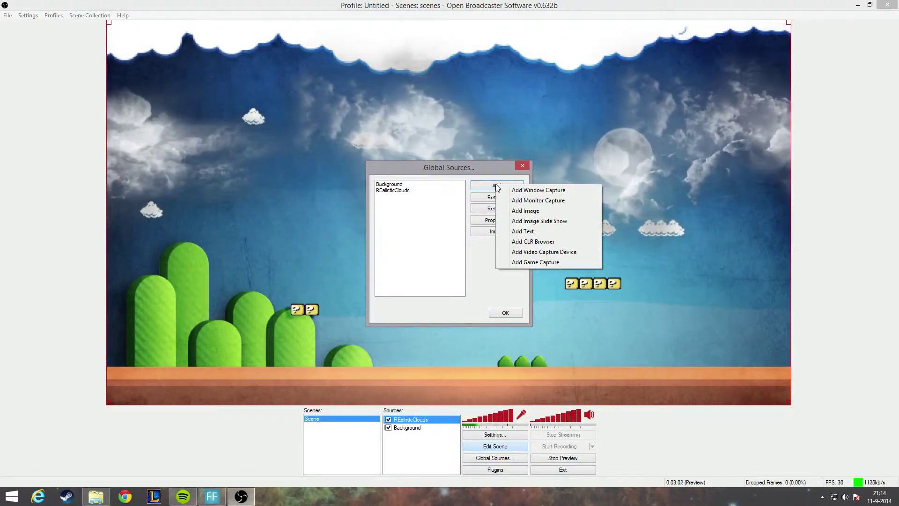
pyautogui.click(544, 253)
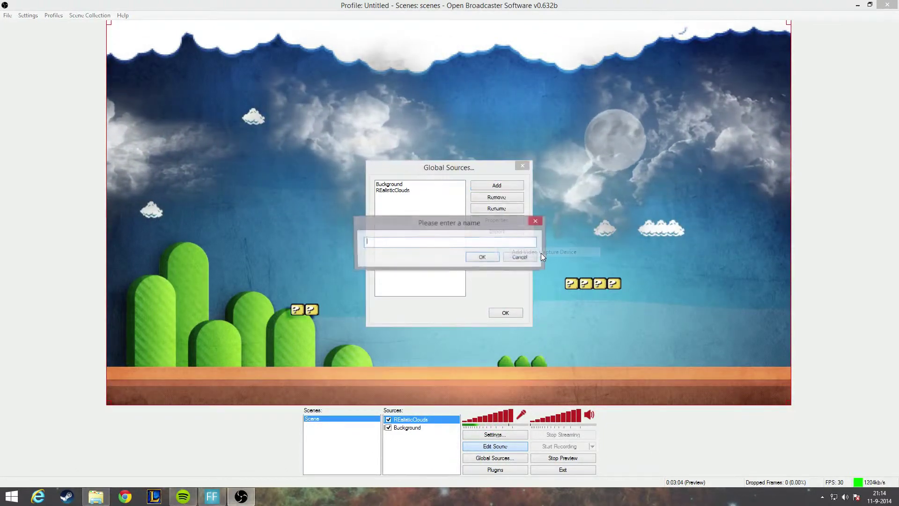
pyautogui.write('Webcam')
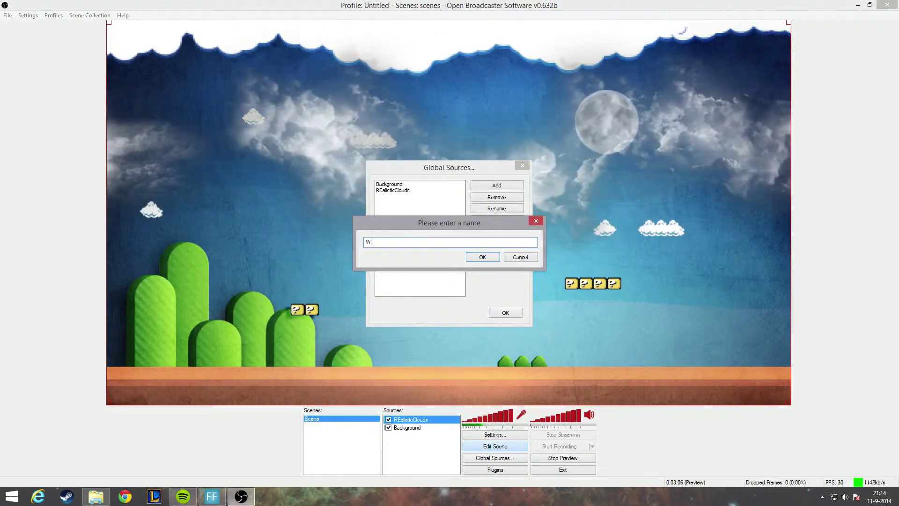
pyautogui.click(477, 255)
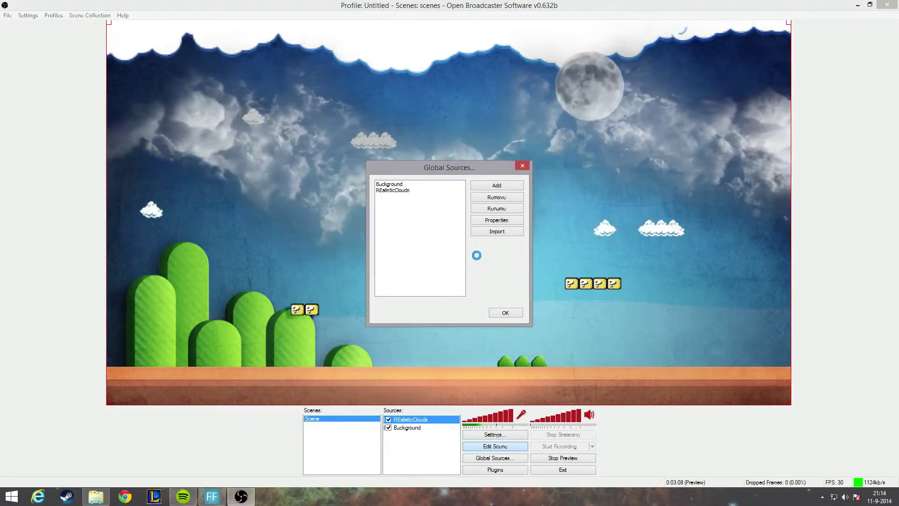
pyautogui.click(470, 140)
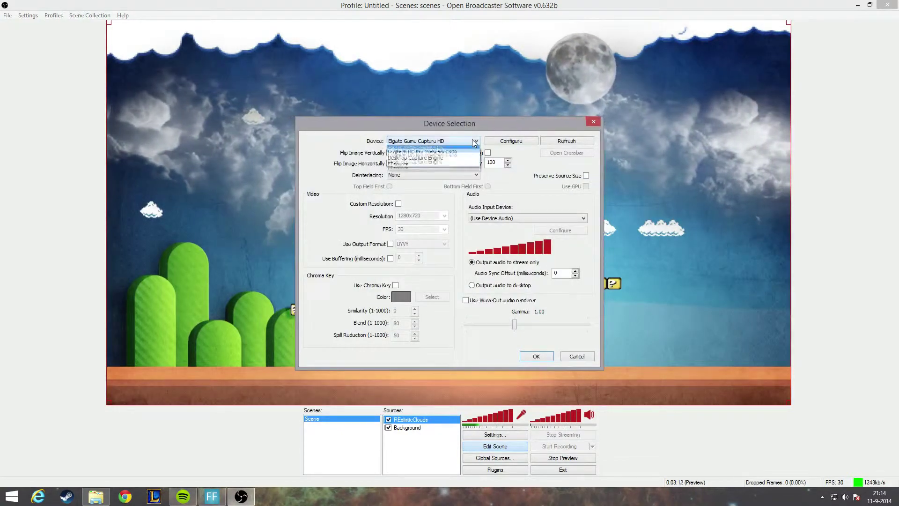
pyautogui.click(440, 155)
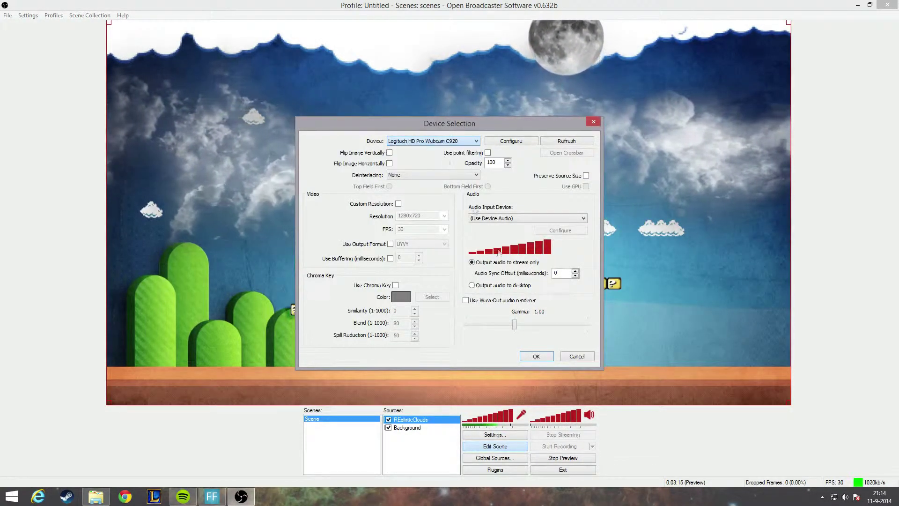
pyautogui.click(536, 357)
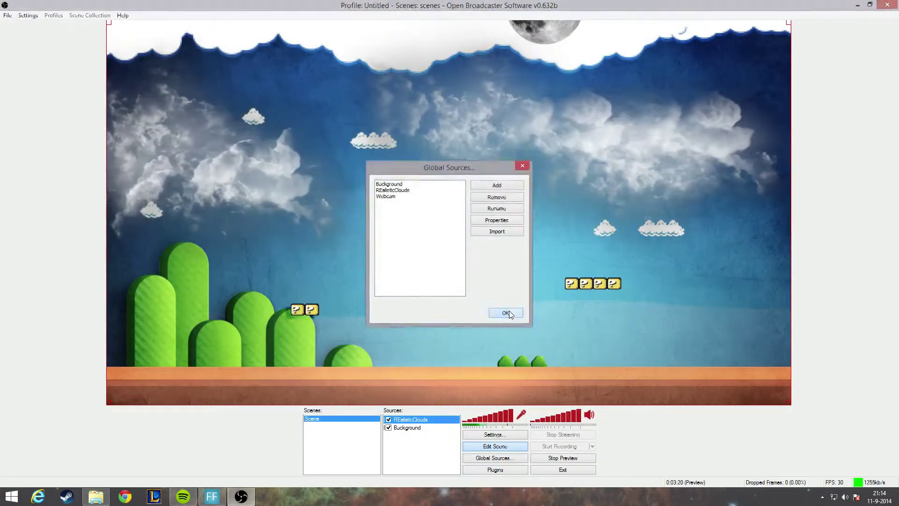
pyautogui.click(509, 312)
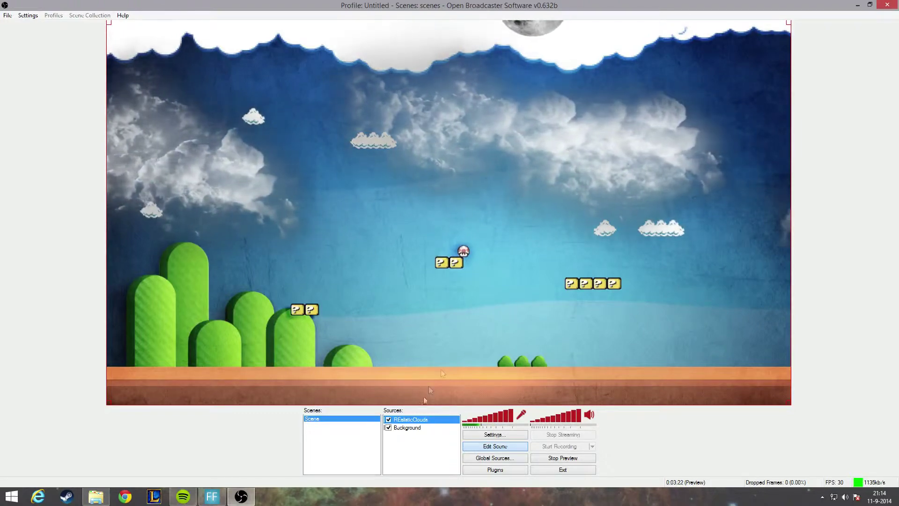
# - Add the Webcam global source to the scene
pyautogui.rightClick(405, 445)
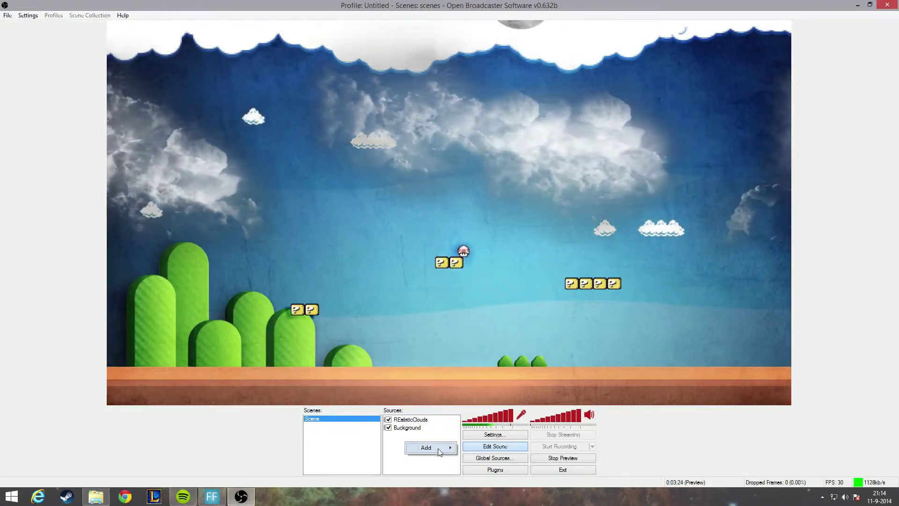
pyautogui.moveTo(428, 447)
pyautogui.moveTo(502, 407)
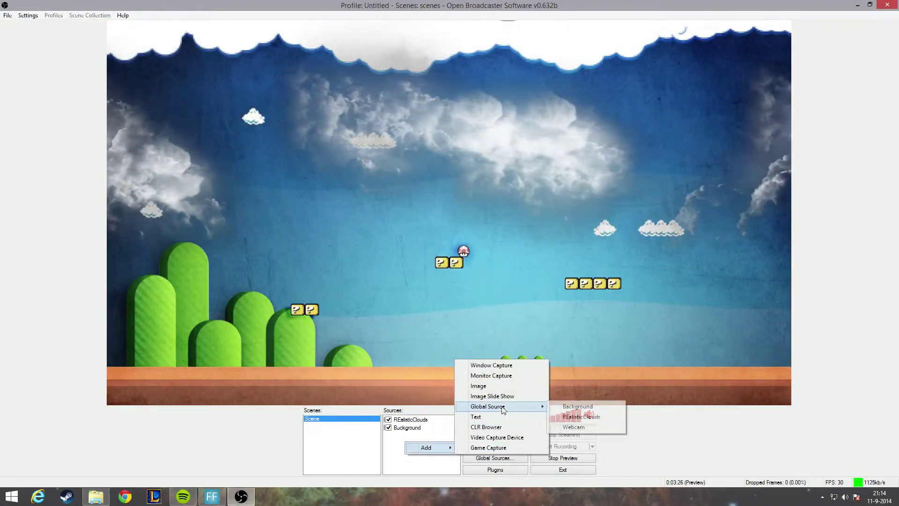
pyautogui.click(583, 427)
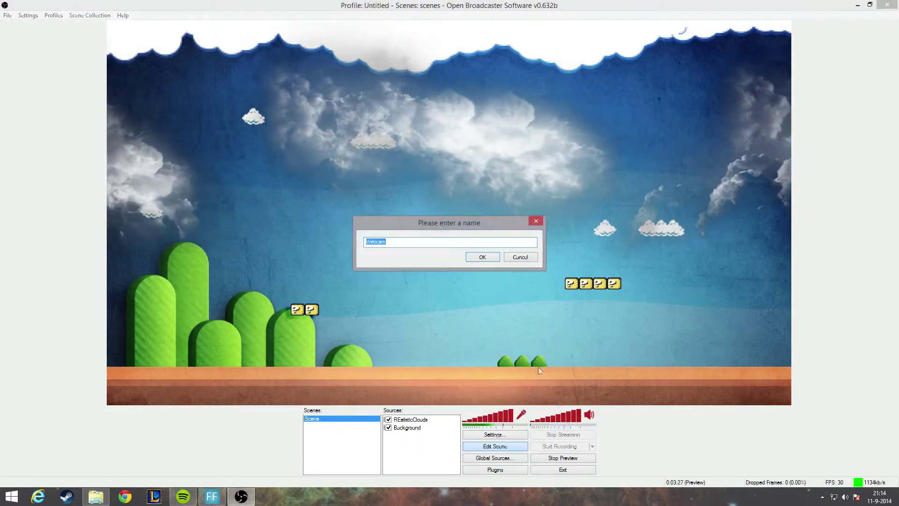
pyautogui.click(483, 256)
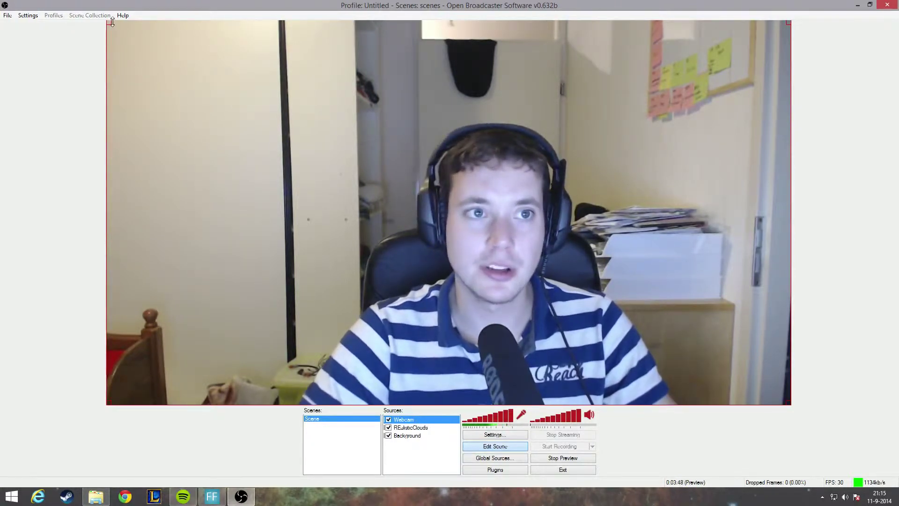
# - Resize the webcam box and position it in the upper-right corner of the canvas
pyautogui.moveTo(109, 22); pyautogui.dragTo(680, 416)
pyautogui.moveTo(760, 386); pyautogui.dragTo(751, 174)
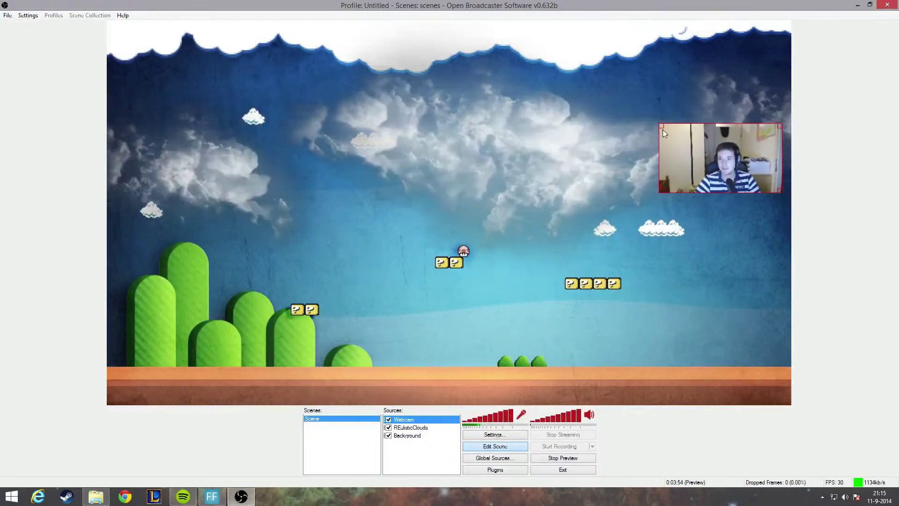
pyautogui.moveTo(660, 126); pyautogui.dragTo(580, 95)
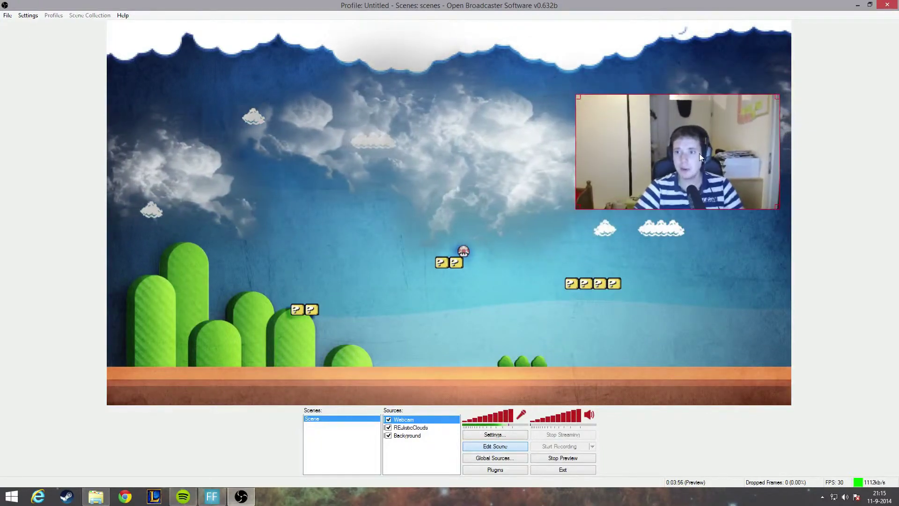
pyautogui.moveTo(703, 154); pyautogui.dragTo(696, 110)
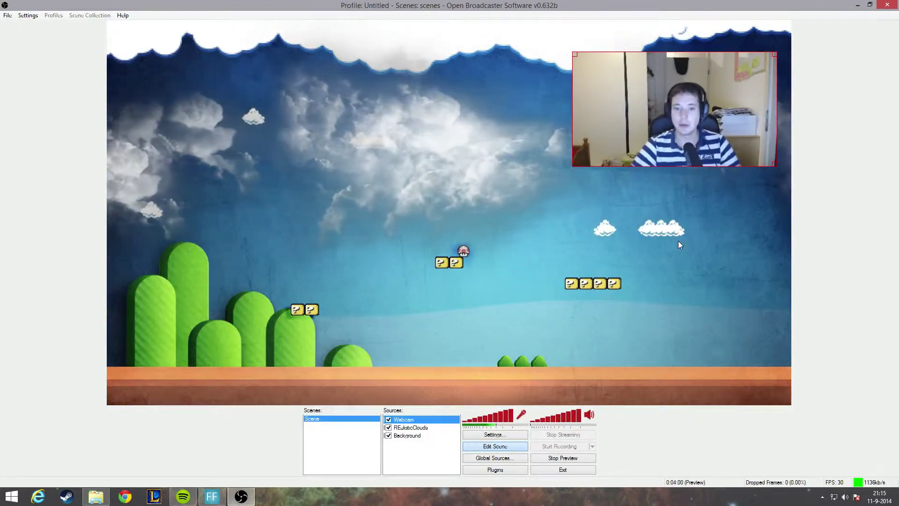
pyautogui.rightClick(408, 422)
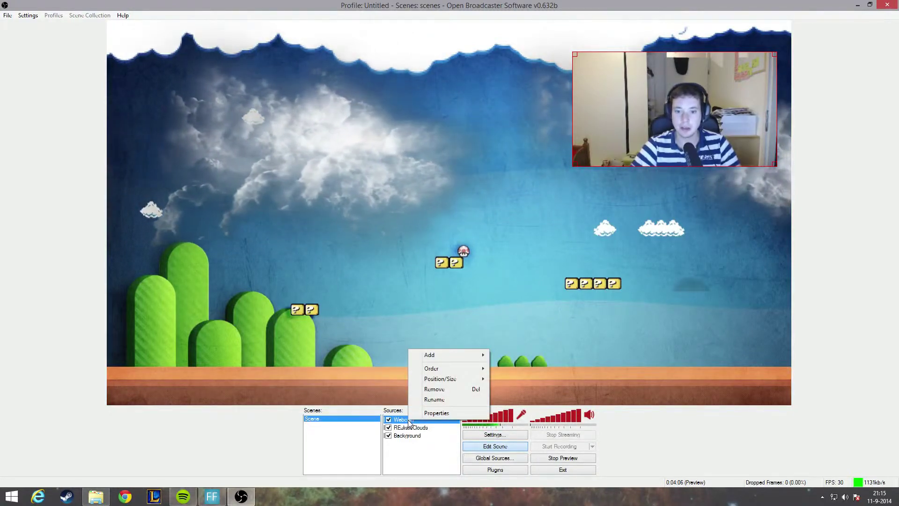
# - Move Webcam below the REalisticClouds layer with Ctrl+Down and reposition it near the top
pyautogui.moveTo(477, 371)
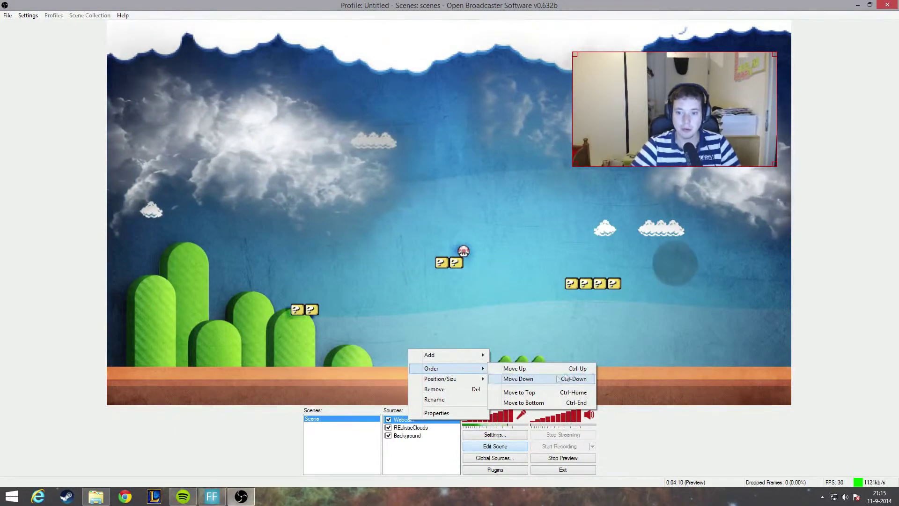
pyautogui.click(400, 424)
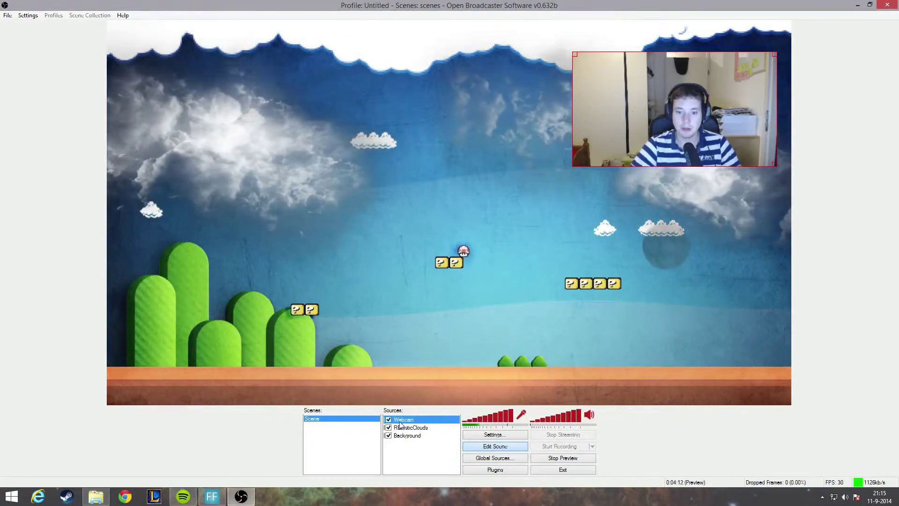
pyautogui.hotkey('ctrl', 'Down')
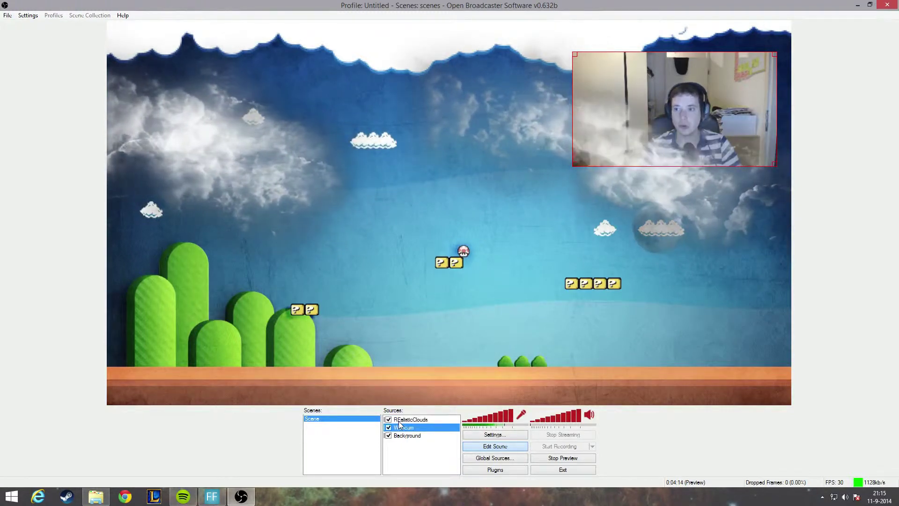
pyautogui.moveTo(714, 112)
pyautogui.mouseDown()
pyautogui.moveTo(720, 153)
pyautogui.moveTo(712, 154)
pyautogui.moveTo(709, 117)
pyautogui.mouseUp()
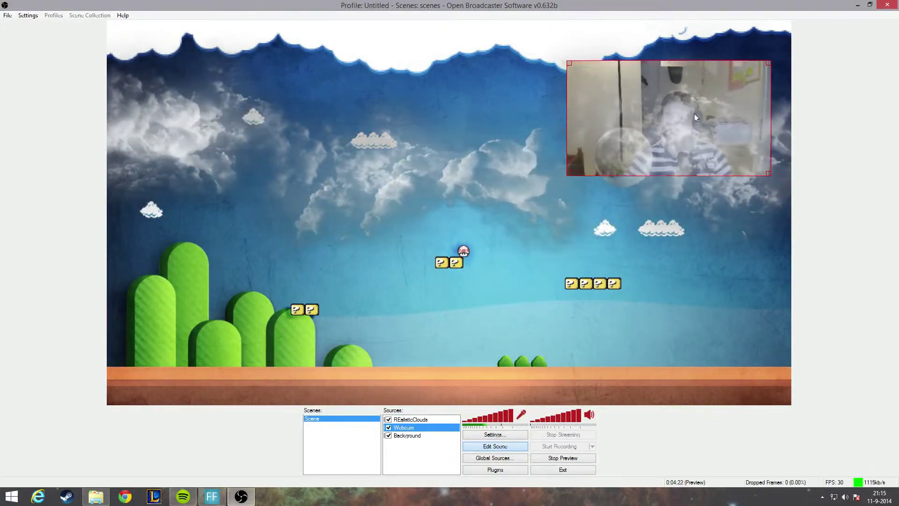
pyautogui.moveTo(695, 117); pyautogui.dragTo(699, 136)
pyautogui.moveTo(570, 87); pyautogui.dragTo(540, 73)
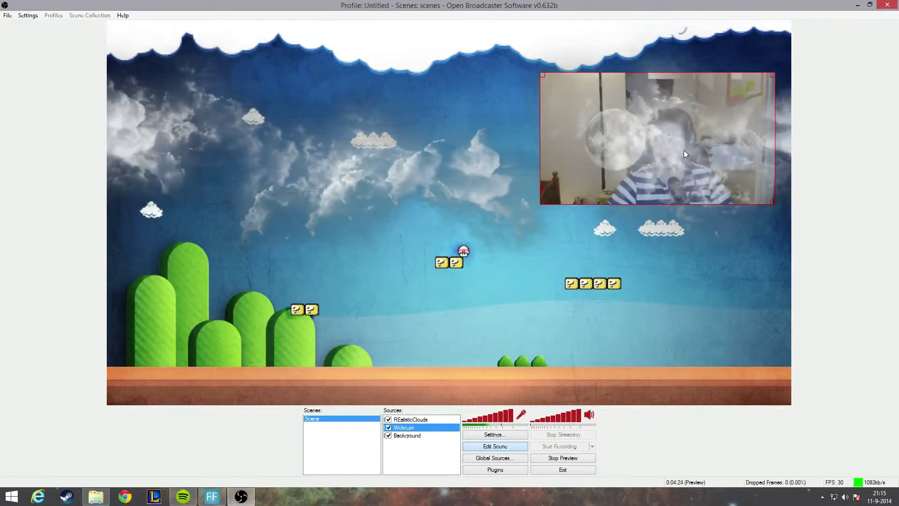
pyautogui.moveTo(685, 153); pyautogui.dragTo(691, 118)
# - Lower the REalisticClouds overlay by about 60 pixels
pyautogui.click(403, 419)
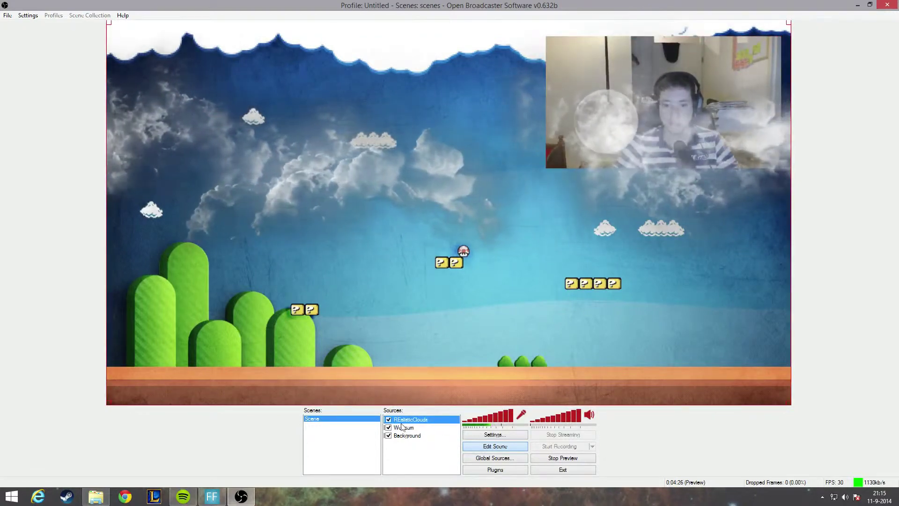
pyautogui.moveTo(420, 254); pyautogui.dragTo(421, 315)
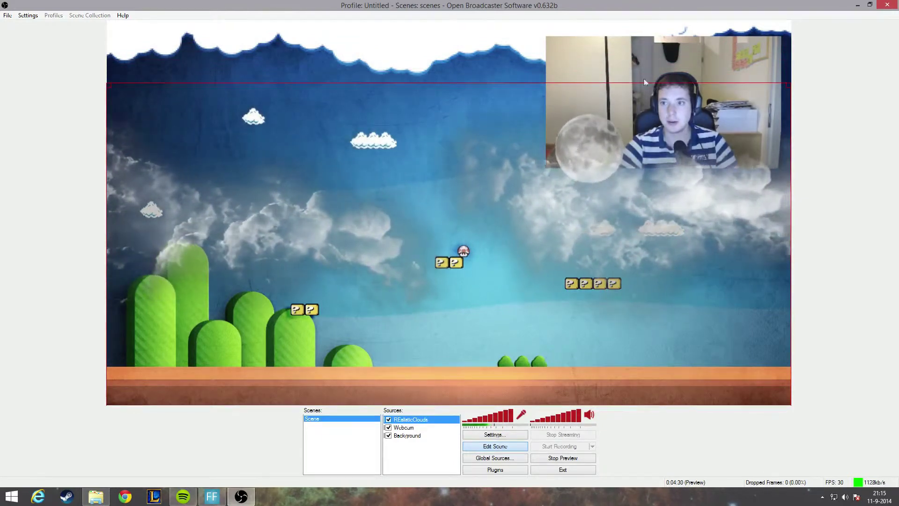
pyautogui.click(650, 52)
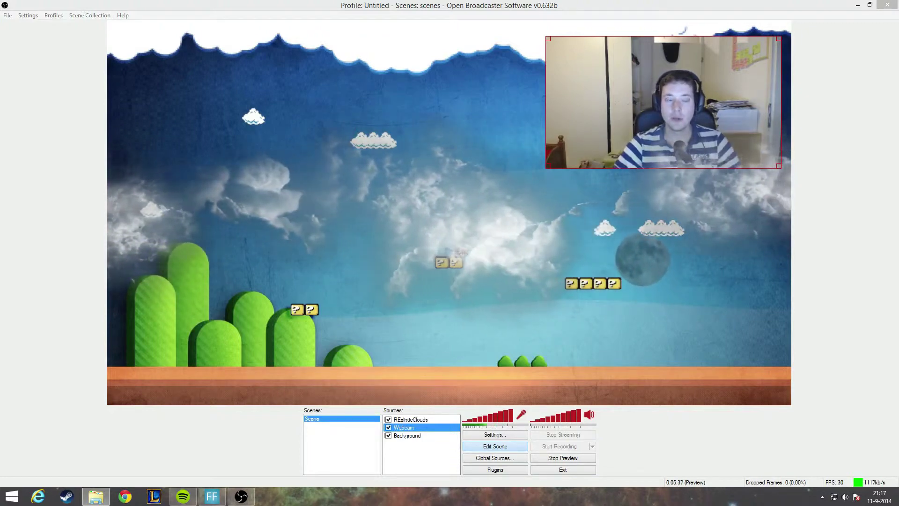
pyautogui.moveTo(0, 91); pyautogui.dragTo(396, 90)
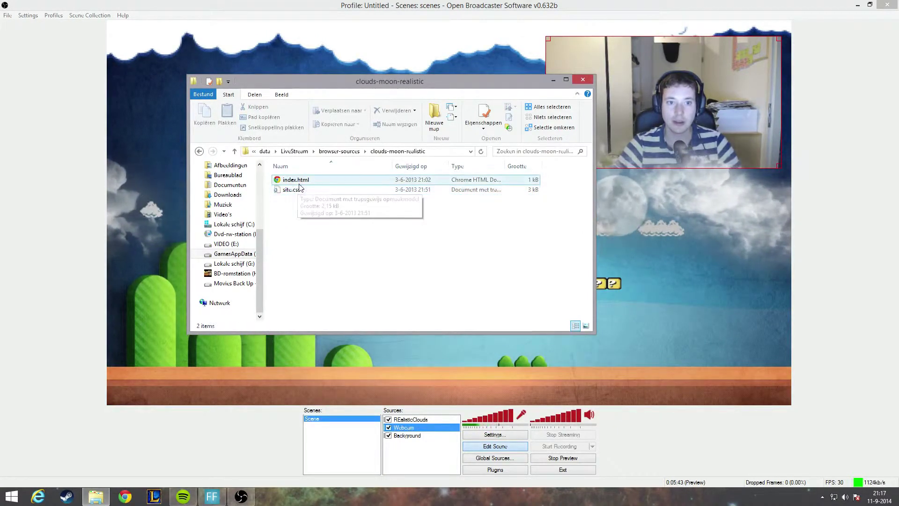
# - Open clouds-moon-realistic index.html with Edit with Notepad++
pyautogui.rightClick(304, 182)
pyautogui.click(347, 198)
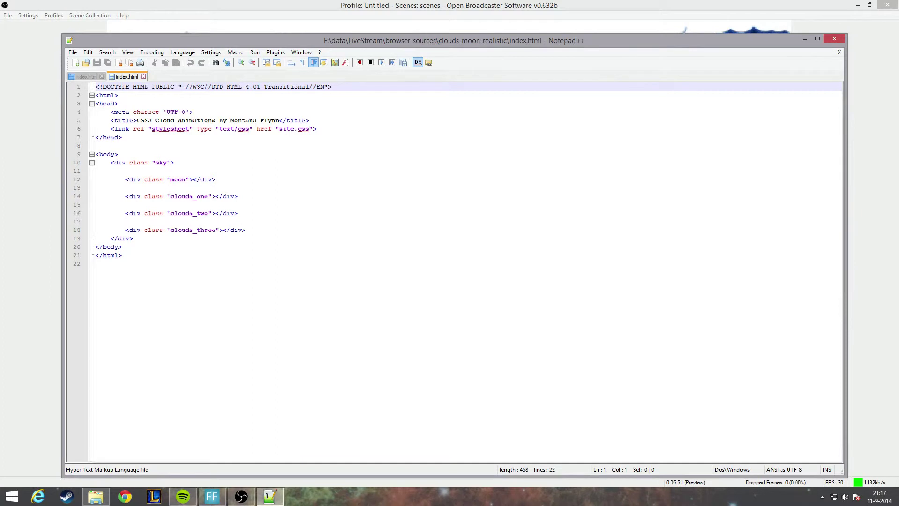
# - Delete the <div class="moon"></div> line from index.html and return to OBS
pyautogui.moveTo(216, 179); pyautogui.dragTo(127, 171)
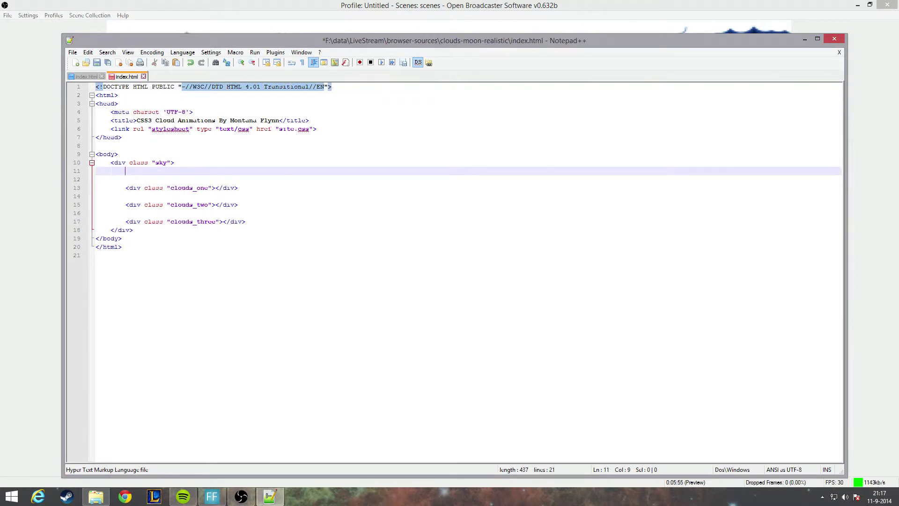
pyautogui.click(363, 6)
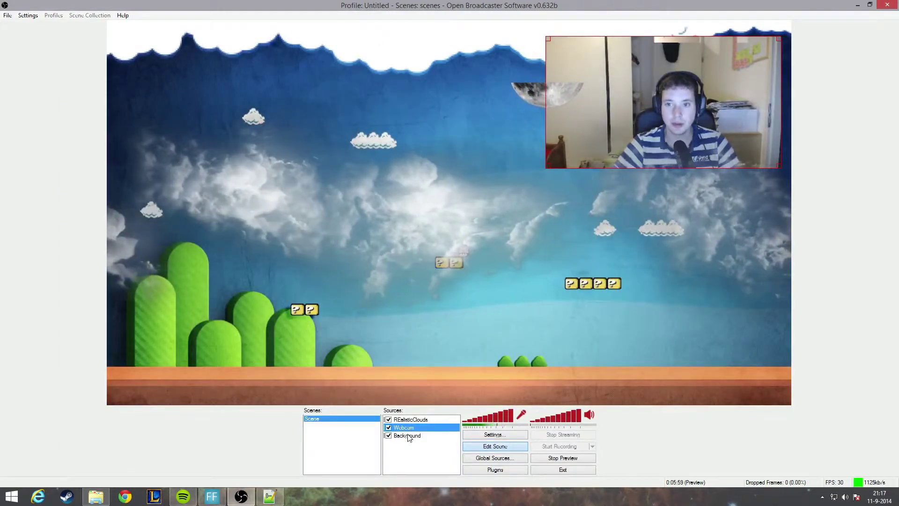
# - Reload REalisticClouds by confirming its CLR Browser properties, then switch the overlay off
pyautogui.click(373, 271)
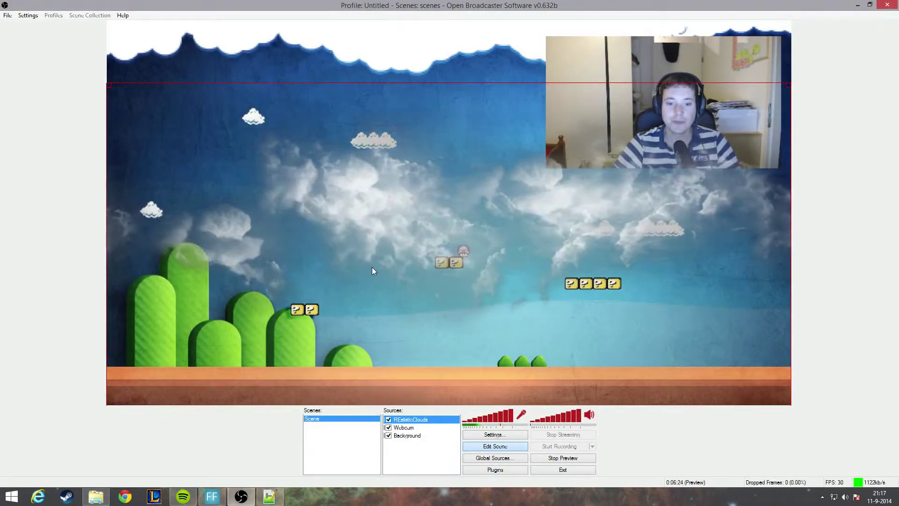
pyautogui.rightClick(413, 423)
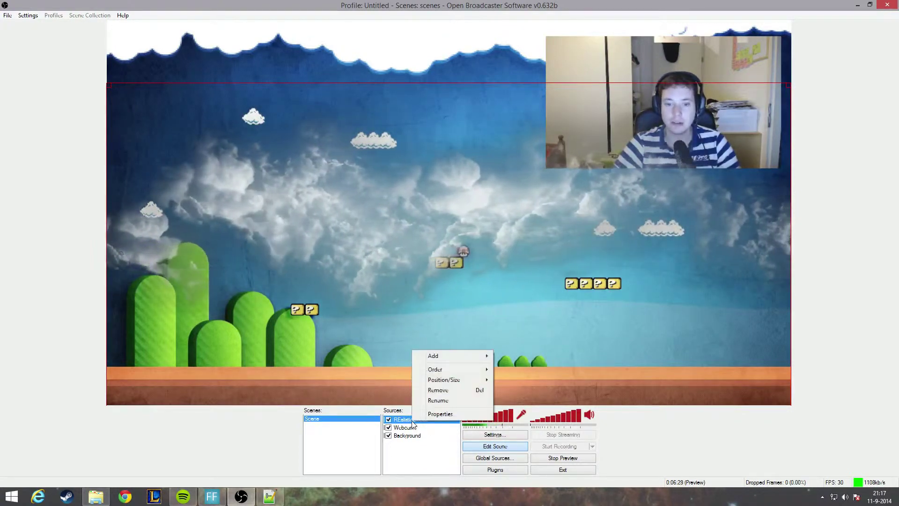
pyautogui.click(436, 414)
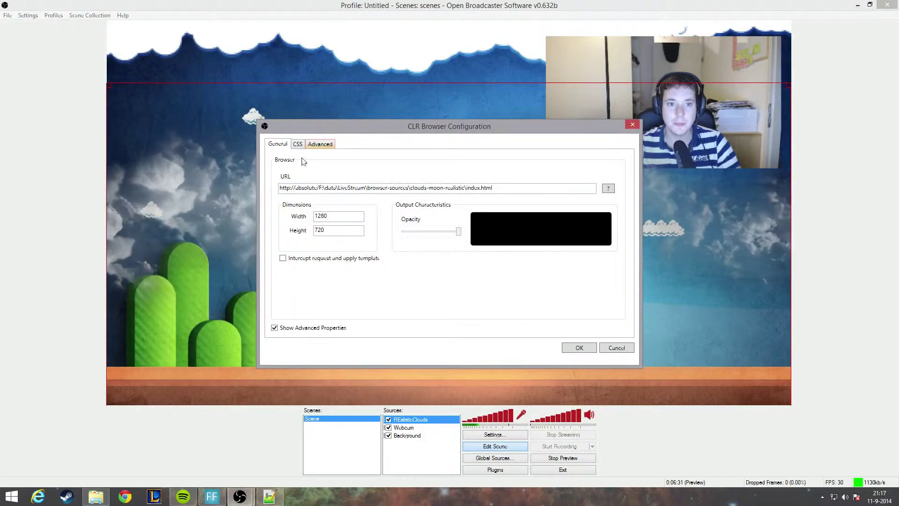
pyautogui.click(584, 348)
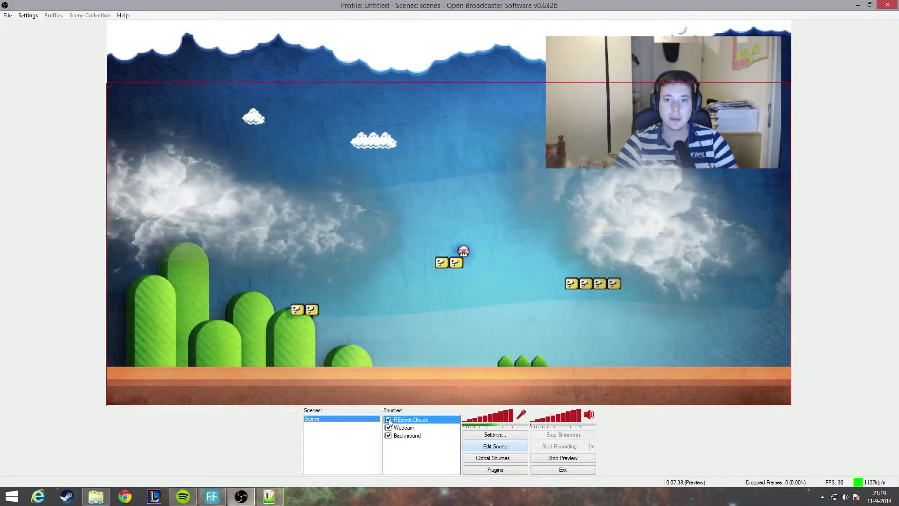
pyautogui.click(389, 420)
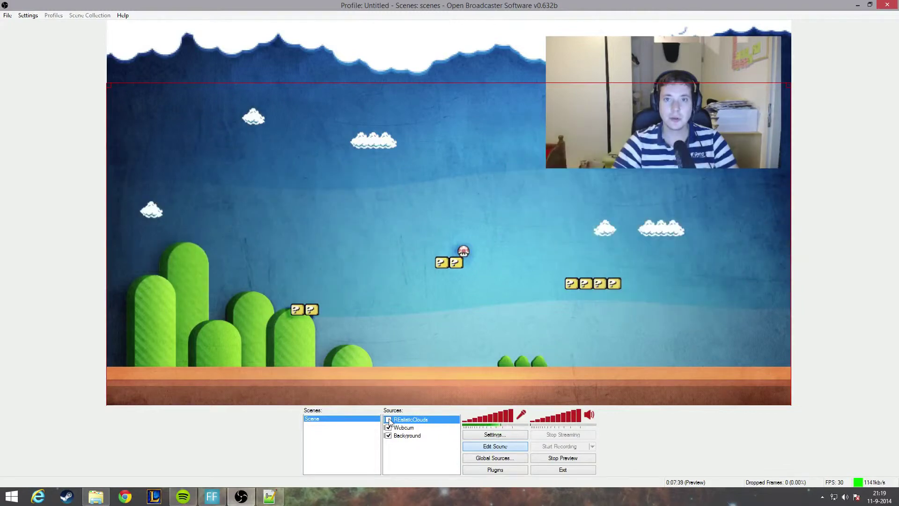
# - Add a new CLR Browser global source named CartoonClouds
pyautogui.click(492, 459)
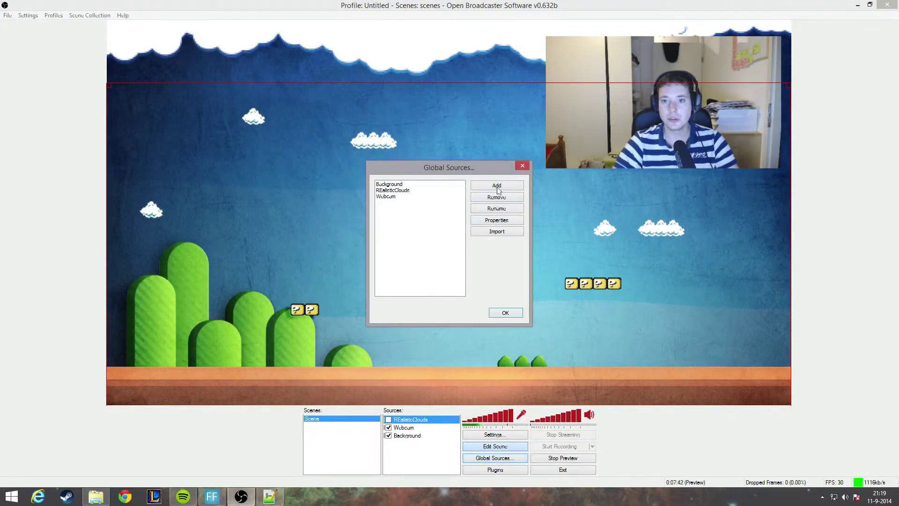
pyautogui.click(497, 186)
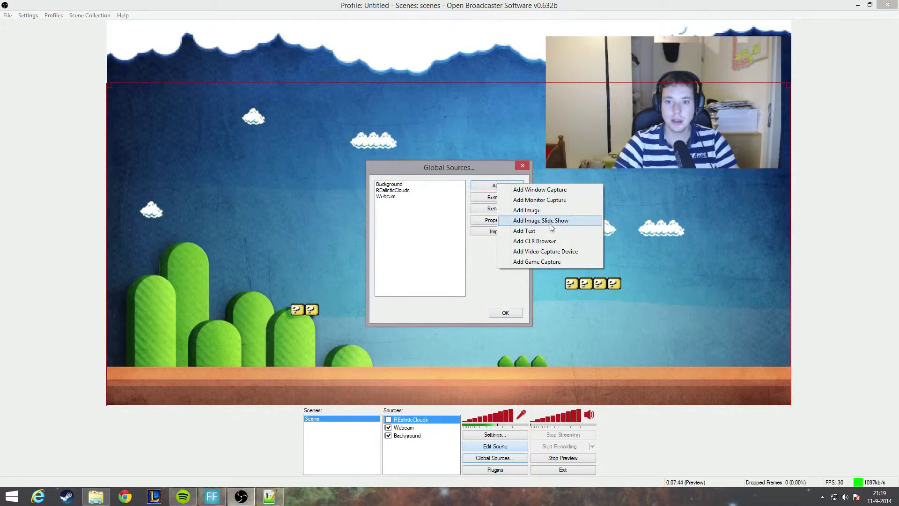
pyautogui.click(548, 241)
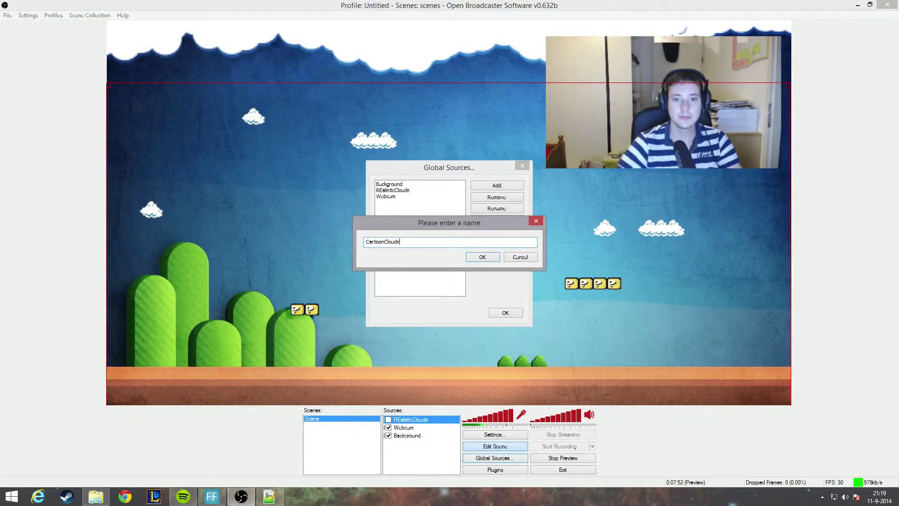
pyautogui.click(483, 257)
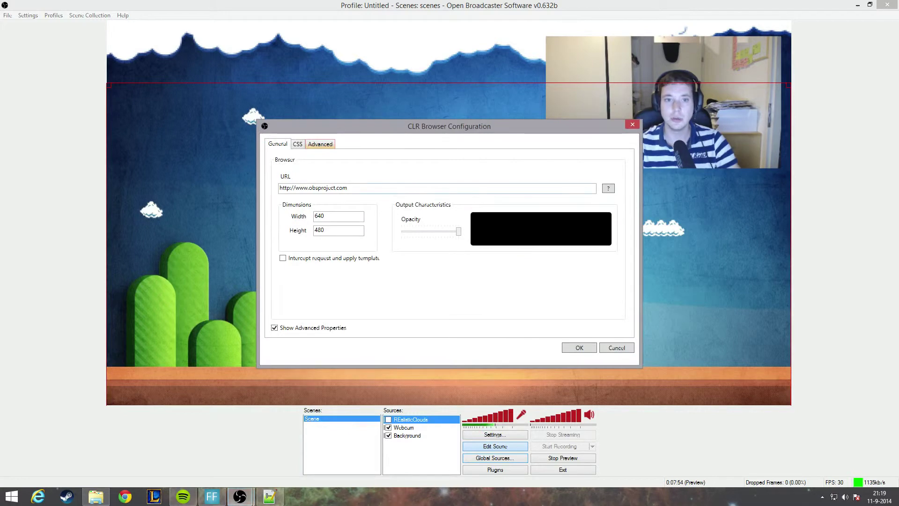
# - Point the CartoonClouds source at clouds-cartoon\index.html at 1280×720 and confirm
pyautogui.click(608, 189)
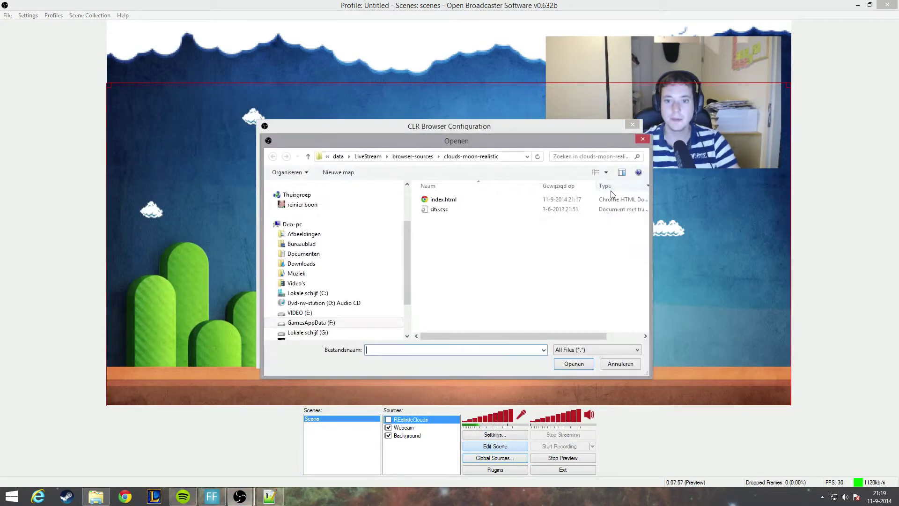
pyautogui.click(426, 157)
pyautogui.doubleClick(453, 204)
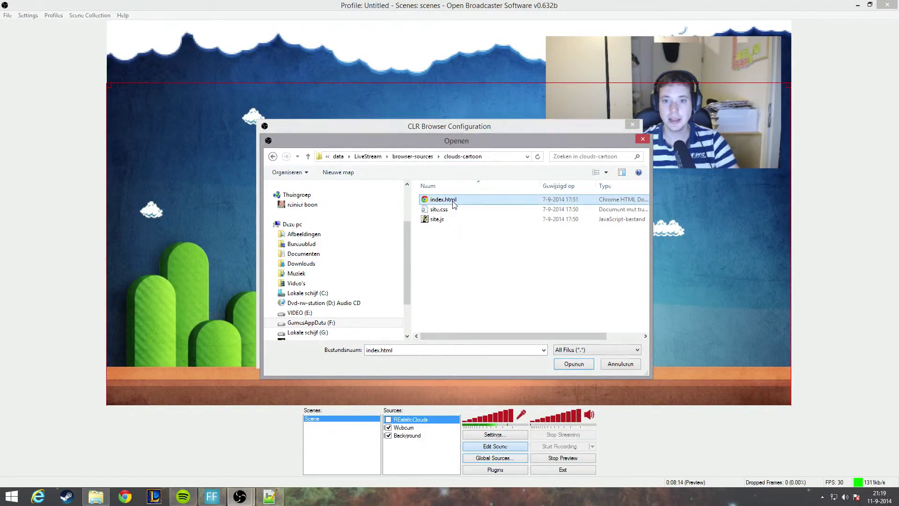
pyautogui.doubleClick(453, 203)
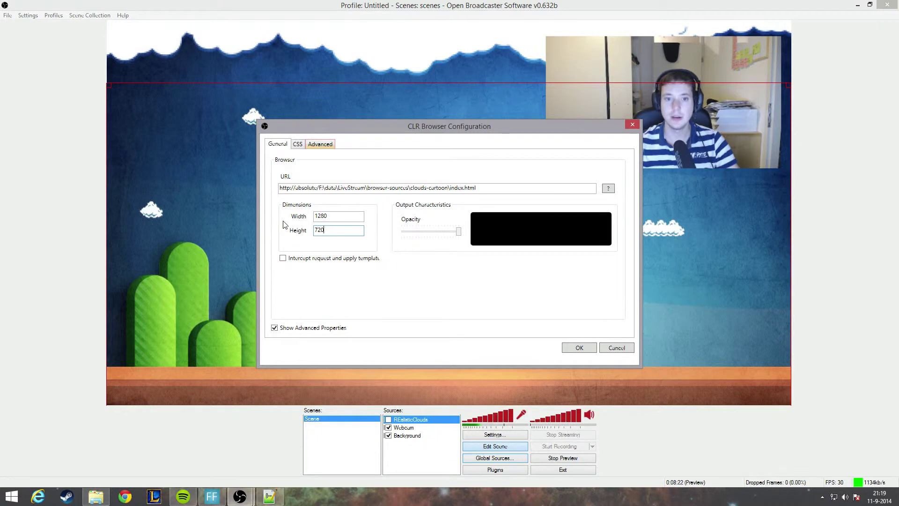
pyautogui.click(580, 348)
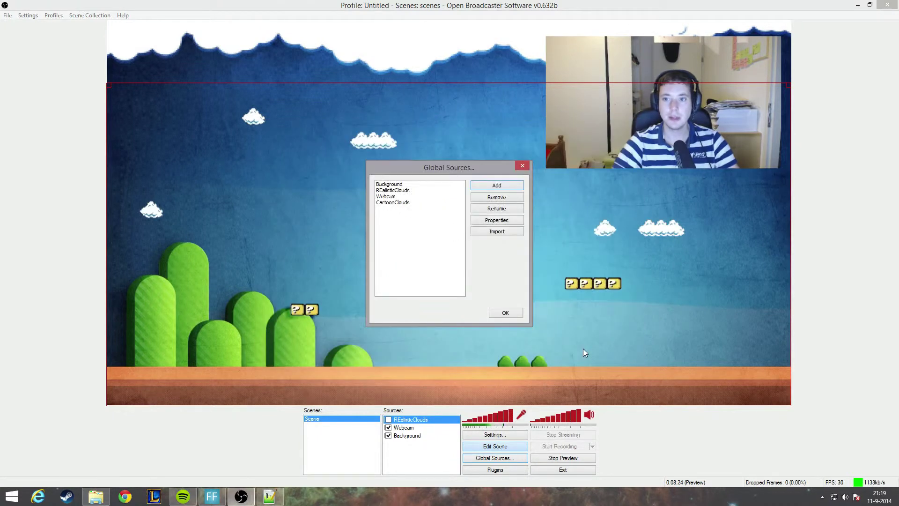
# - Add the CartoonClouds global source to the current scene and confirm its name
pyautogui.click(509, 314)
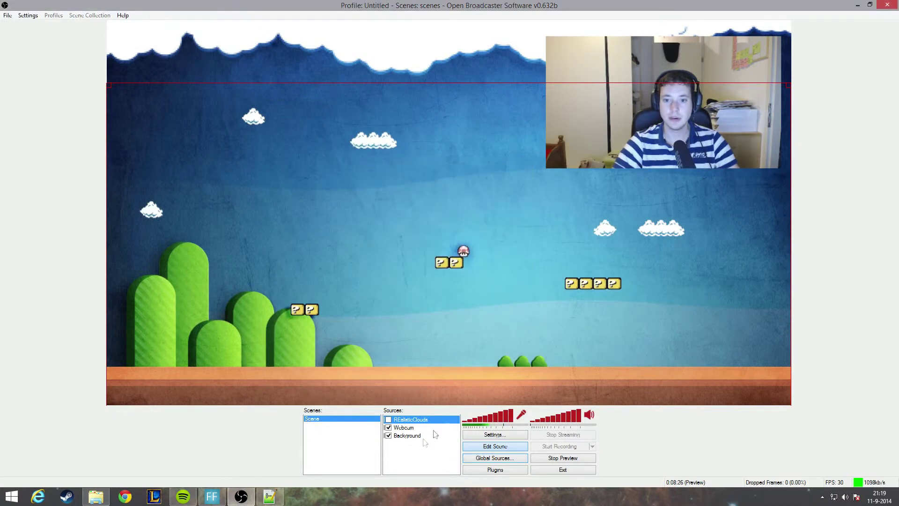
pyautogui.moveTo(433, 454)
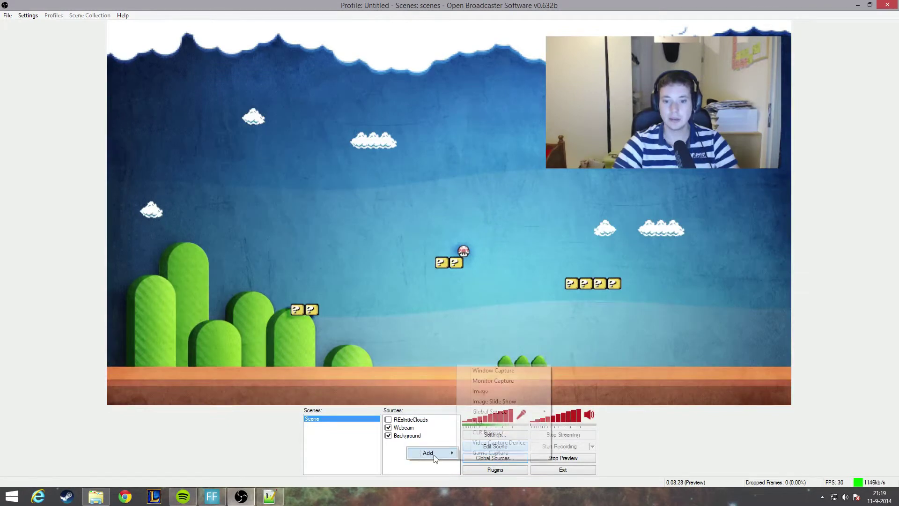
pyautogui.moveTo(527, 413)
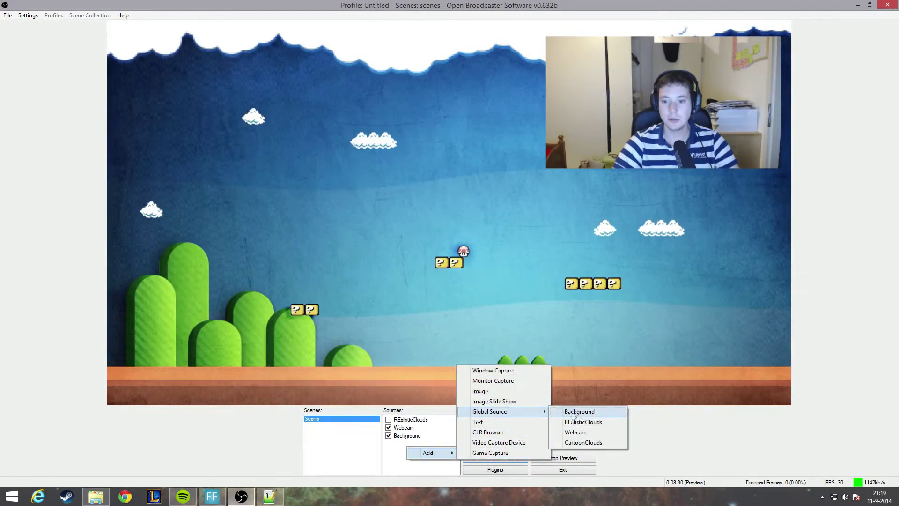
pyautogui.click(585, 443)
pyautogui.click(483, 257)
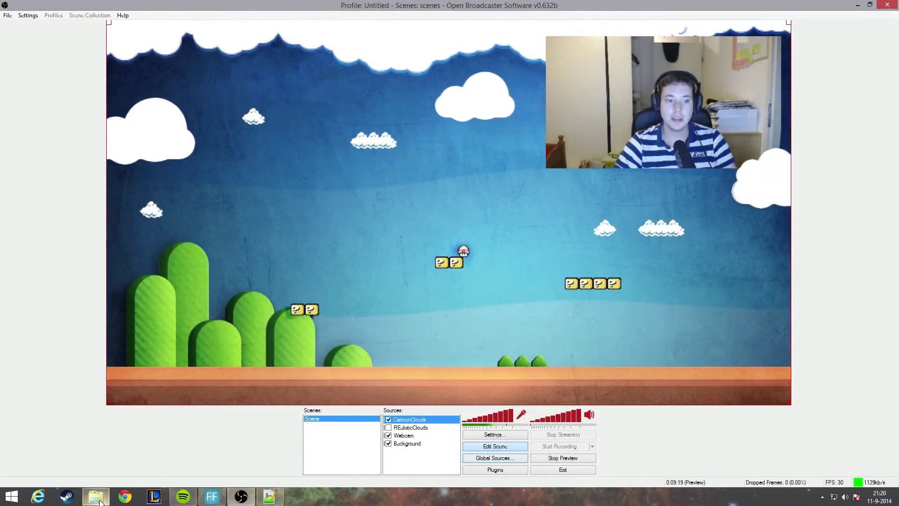
pyautogui.click(98, 499)
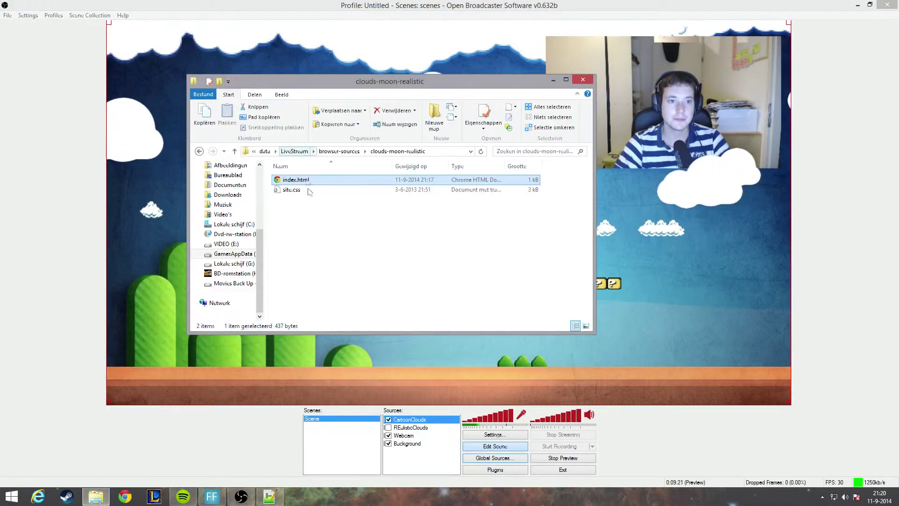
# - Open site.css from browser-sources\clouds-cartoon with Edit with Notepad++
pyautogui.click(339, 151)
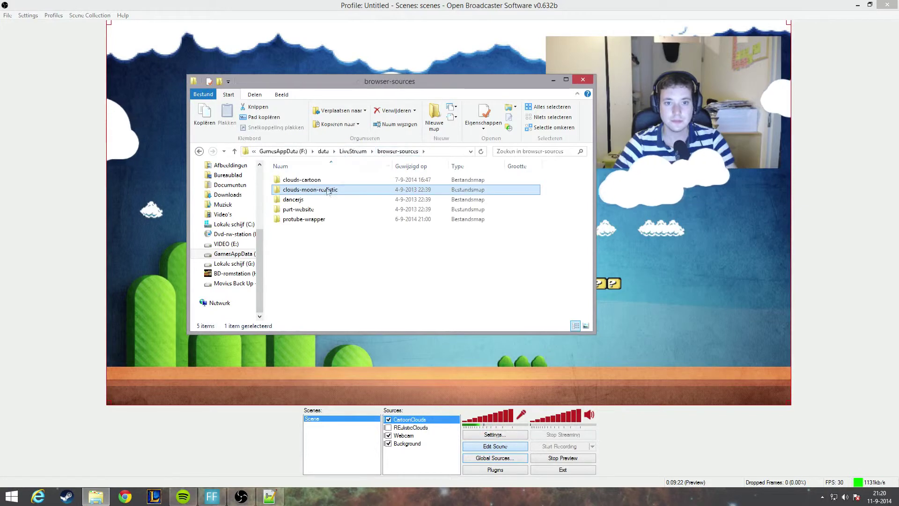
pyautogui.doubleClick(302, 180)
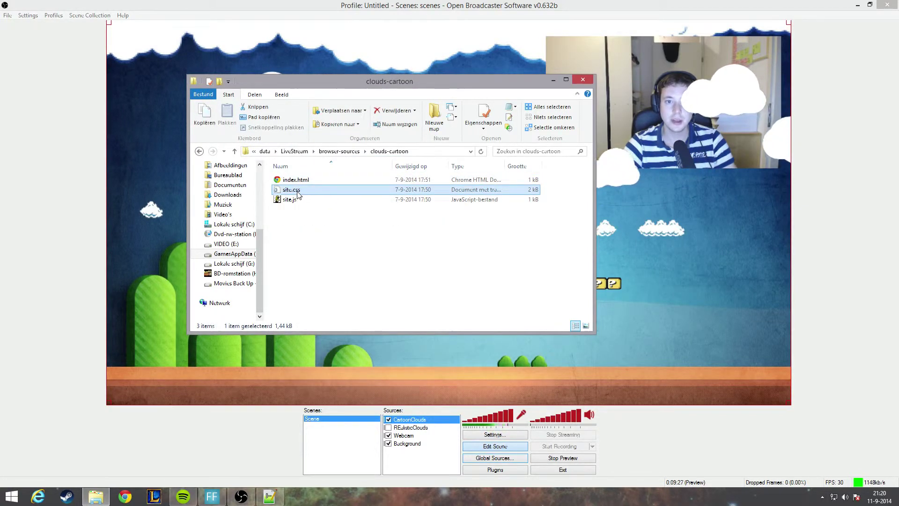
pyautogui.rightClick(297, 194)
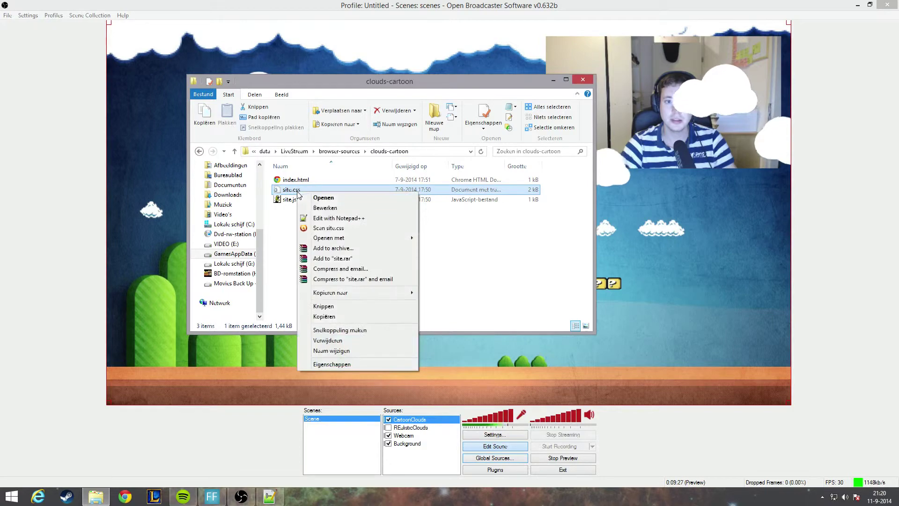
pyautogui.click(330, 218)
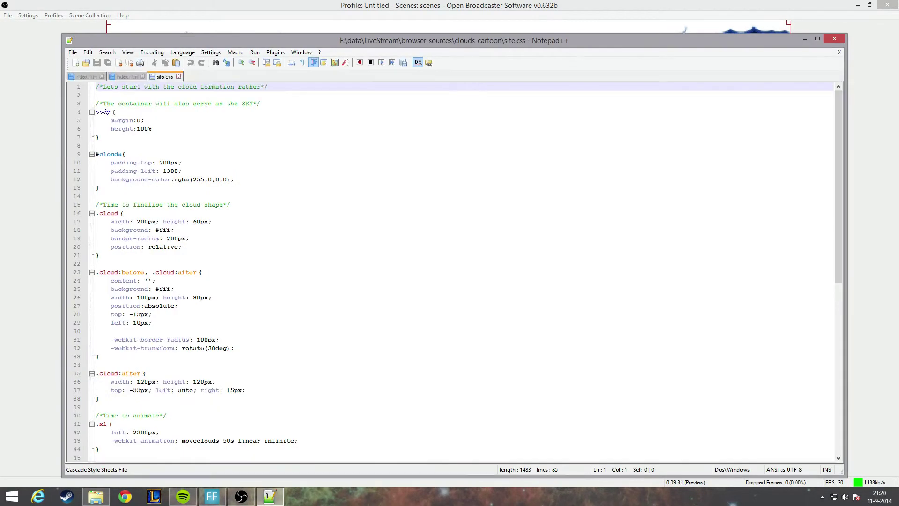
# - Change the 100% keyframe near line 83 from left:-1500px to left:-2200px
pyautogui.scroll(-13, 450, 272)
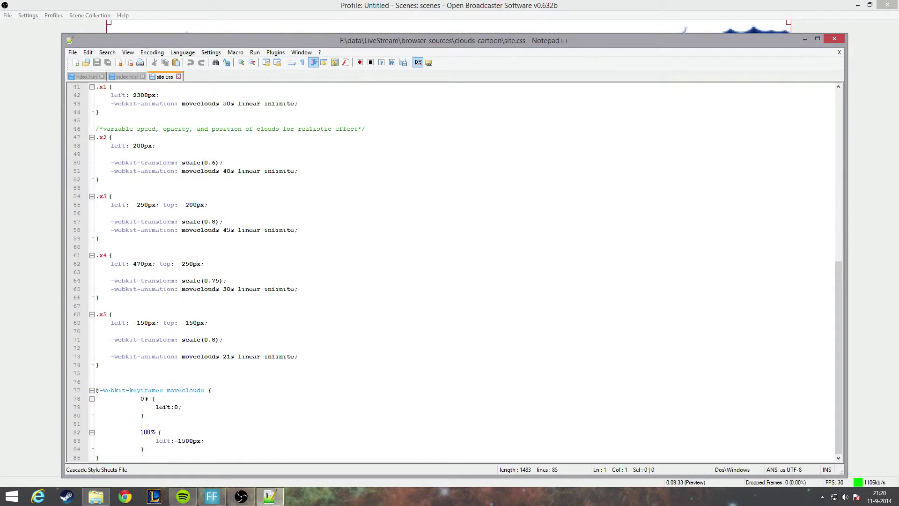
pyautogui.click(177, 441)
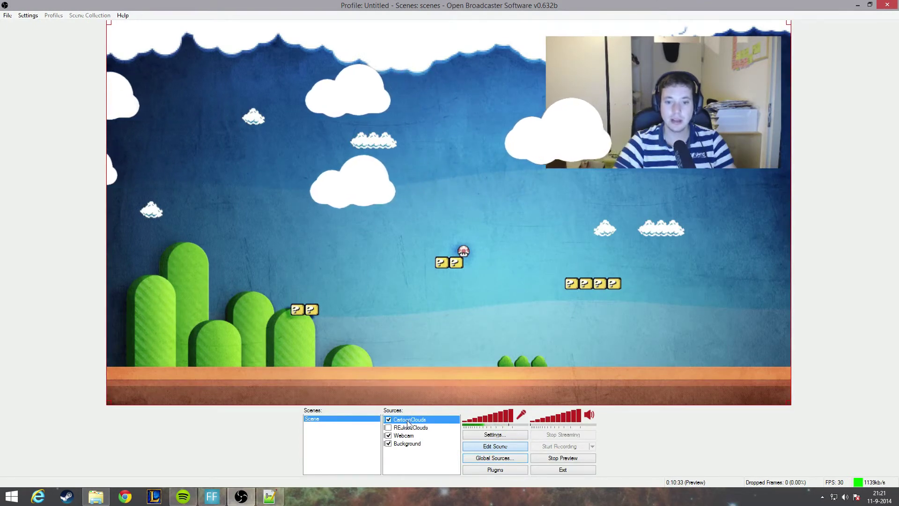
pyautogui.rightClick(409, 420)
# - Set the CartoonClouds source width to 2000 in its properties
pyautogui.click(437, 414)
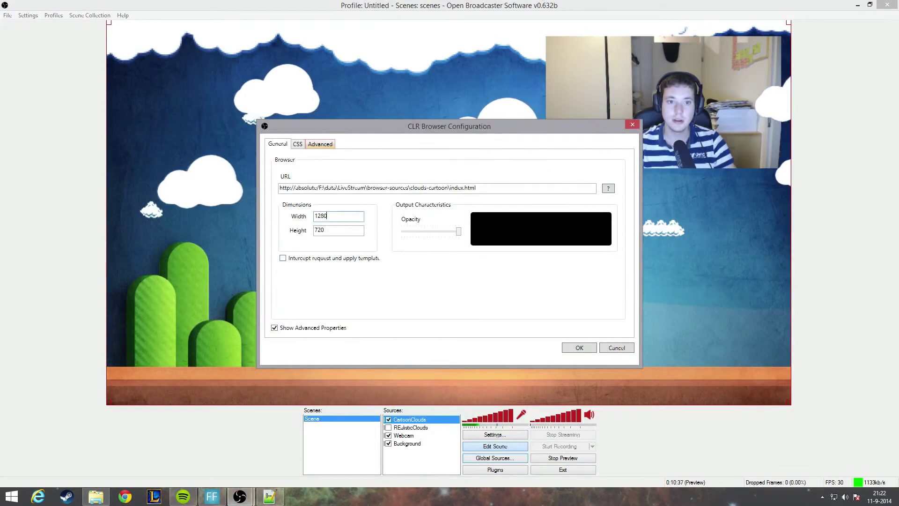
pyautogui.press('BackSpace')
pyautogui.press('BackSpace')
pyautogui.press('BackSpace')
pyautogui.press('BackSpace')
pyautogui.write('200')
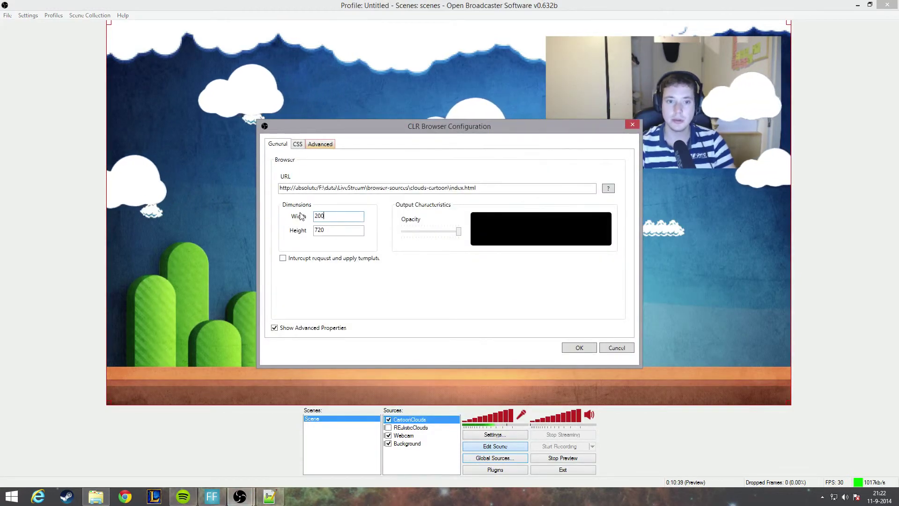
pyautogui.write('0')
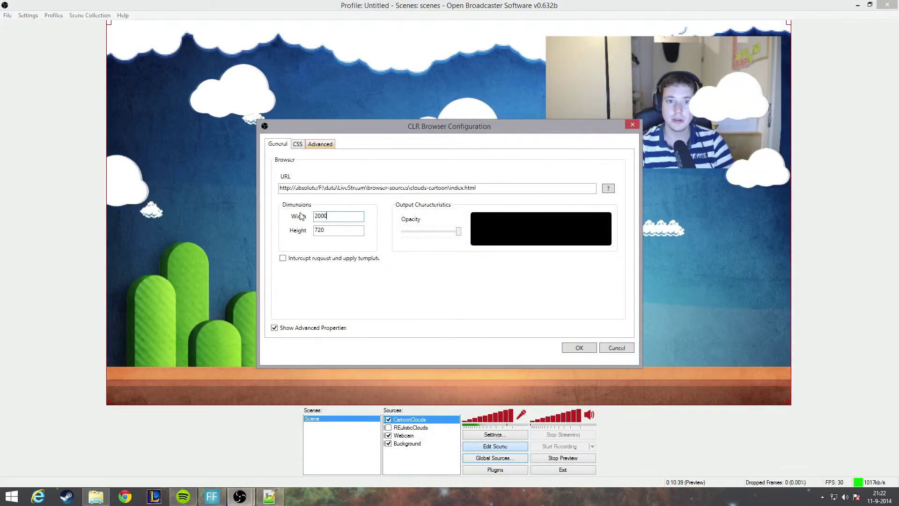
pyautogui.click(578, 348)
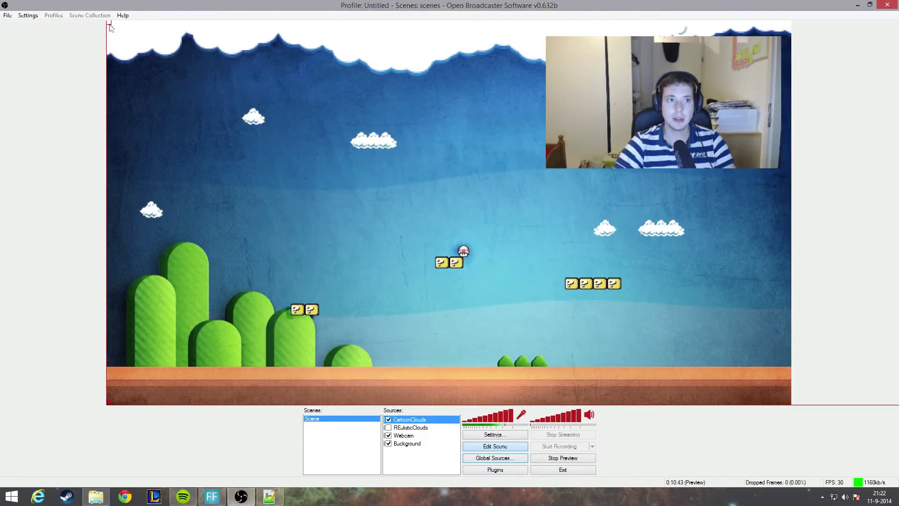
# - Resize and position the clouds box as a wide band across the top of the preview
pyautogui.moveTo(109, 27); pyautogui.dragTo(254, 188)
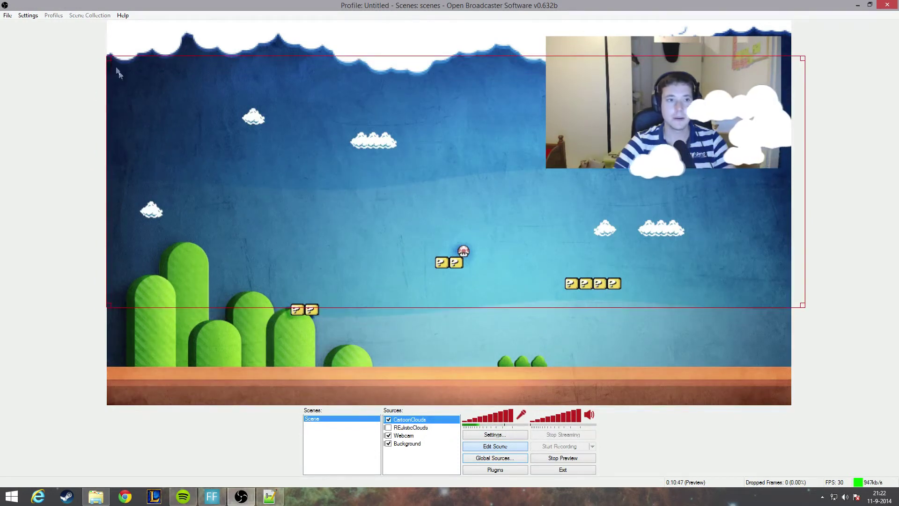
pyautogui.moveTo(108, 55); pyautogui.dragTo(296, 150)
pyautogui.moveTo(119, 53); pyautogui.dragTo(118, 53)
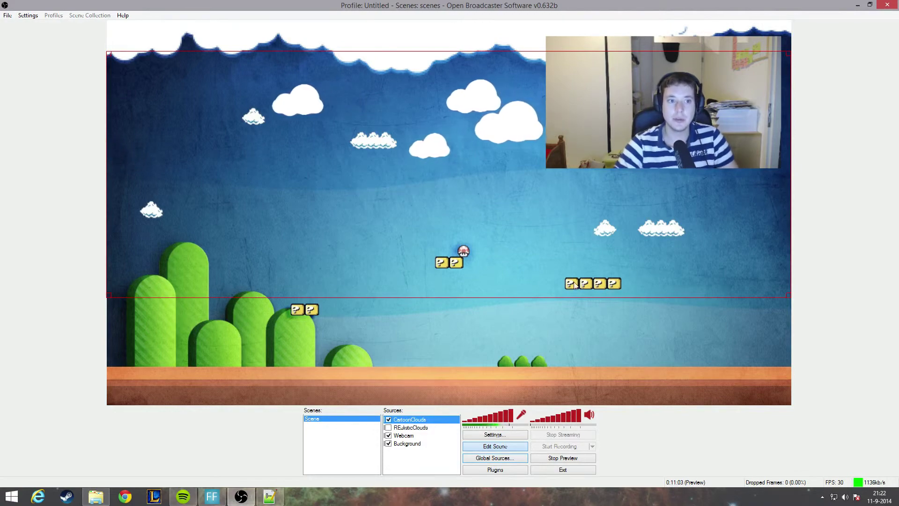
# - Open the clouds-cartoon index.html in Notepad++ from File Explorer
pyautogui.click(270, 500)
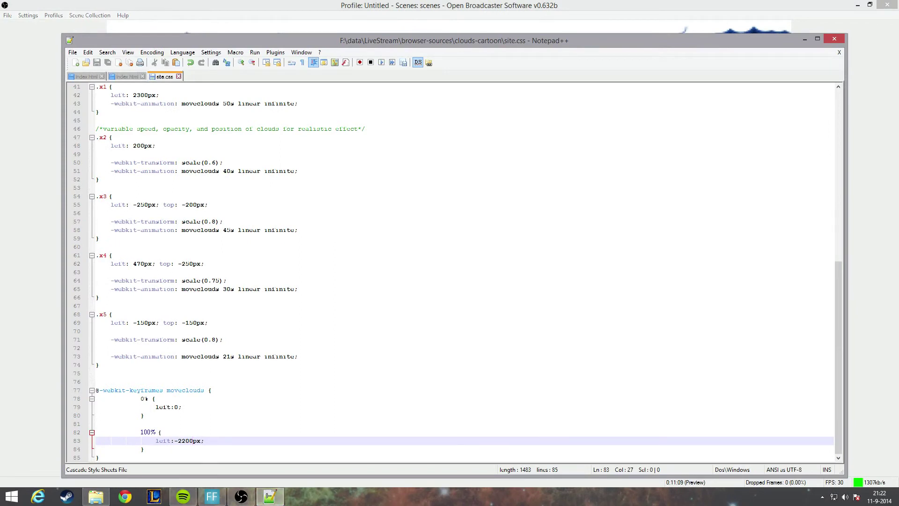
pyautogui.click(96, 495)
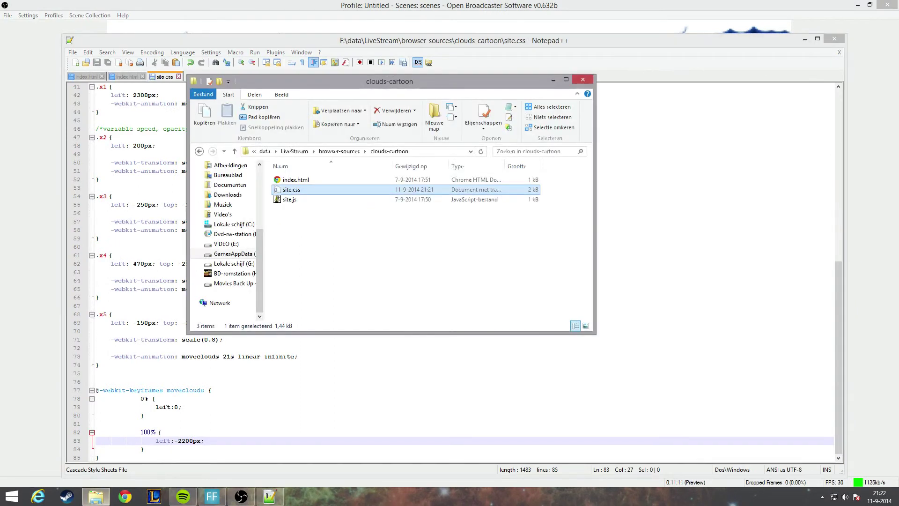
pyautogui.rightClick(302, 182)
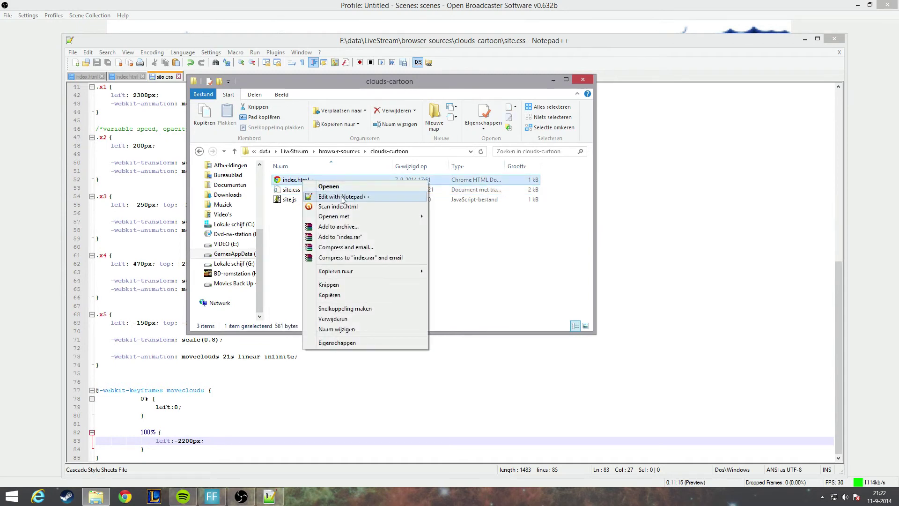
pyautogui.click(342, 198)
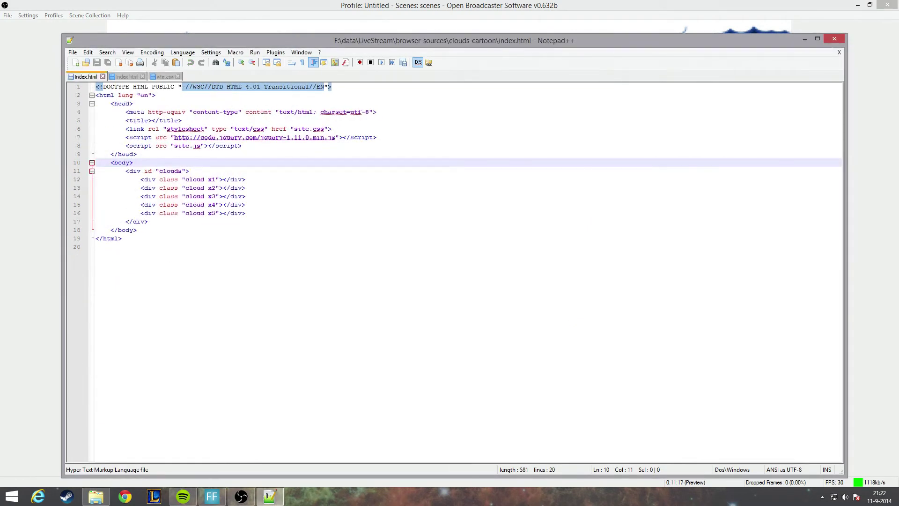
# - Look over the five cloud div lines in index.html, then return to site.css
pyautogui.press('Down')
pyautogui.press('Down')
pyautogui.press('Down')
pyautogui.press('Down')
pyautogui.press('Down')
pyautogui.press('Down')
pyautogui.press('End')
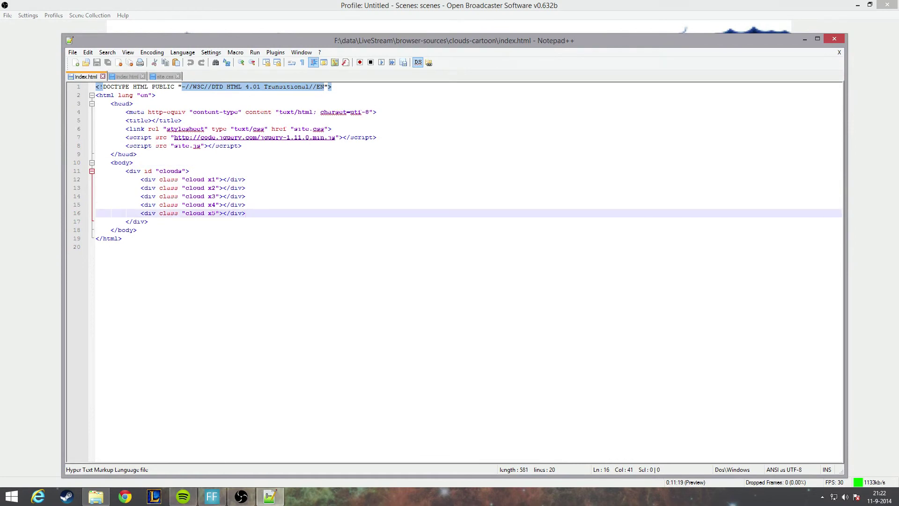
pyautogui.press('Up')
pyautogui.press('Up')
pyautogui.press('Up')
pyautogui.press('Up')
pyautogui.press('Down')
pyautogui.press('Down')
pyautogui.press('Down')
pyautogui.press('Down')
pyautogui.press('Down')
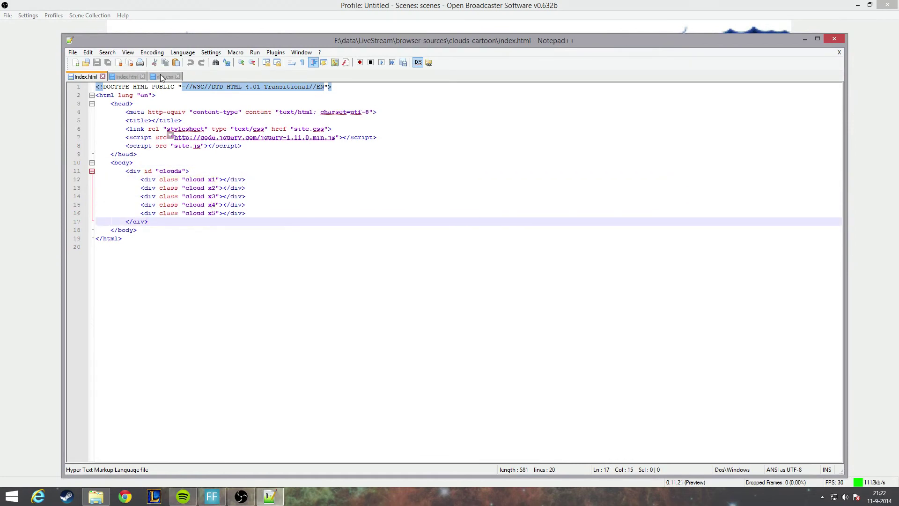
pyautogui.click(161, 77)
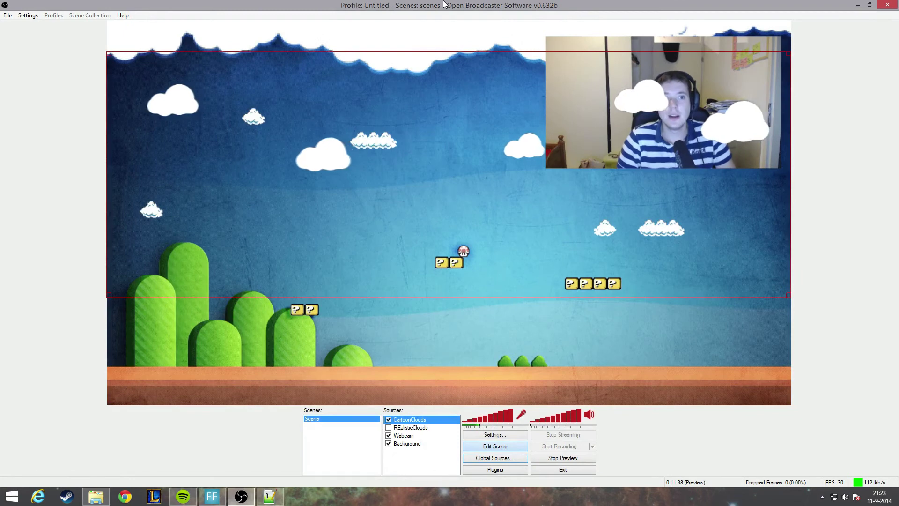